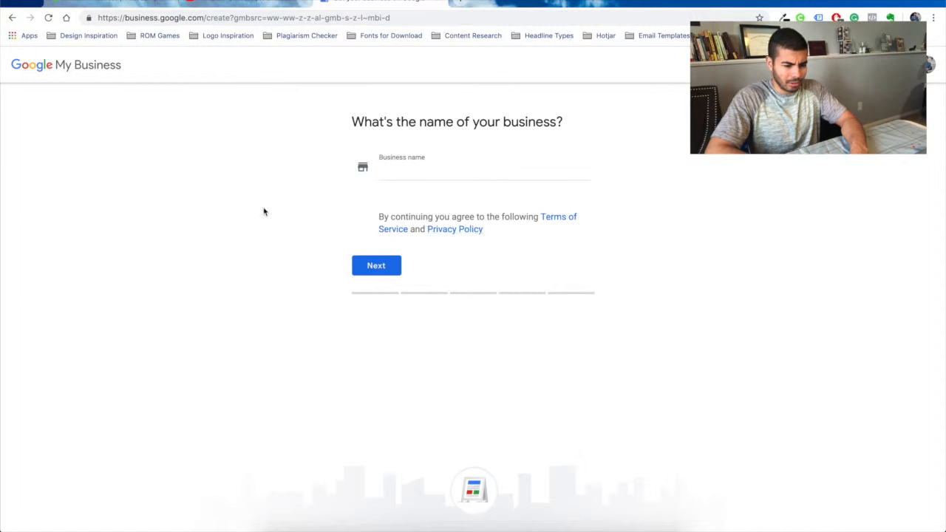
Go back from the new-business form to Manage locations and open The Designer Developer's dashboard.
scroll(264, 213, "left", 5)
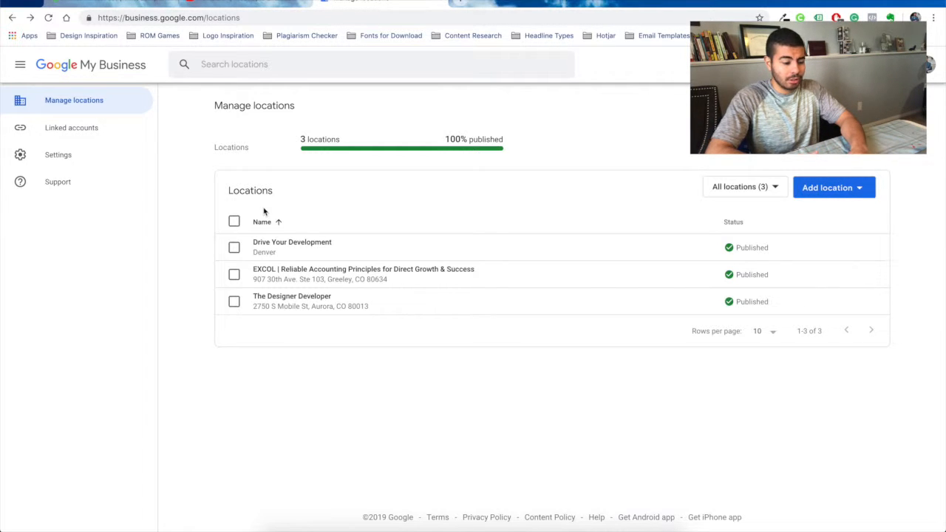
left_click(309, 299)
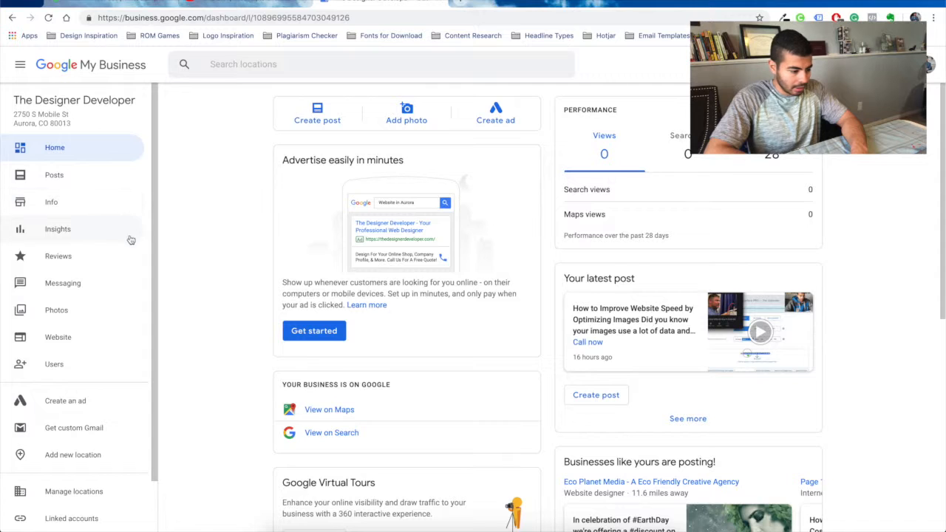
View The Designer Developer's live website through its updates, services, testimonials and gallery, then return to top.
left_click(59, 337)
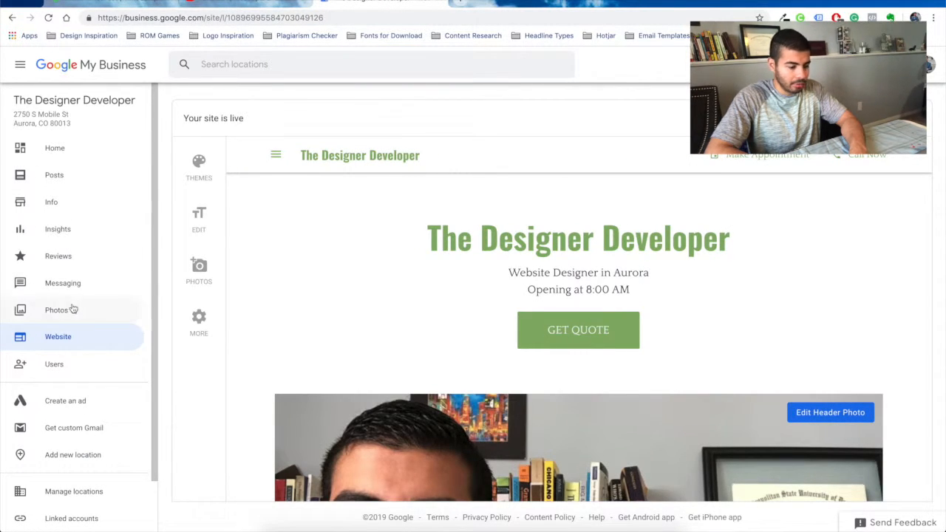
scroll(499, 288, "down", 10)
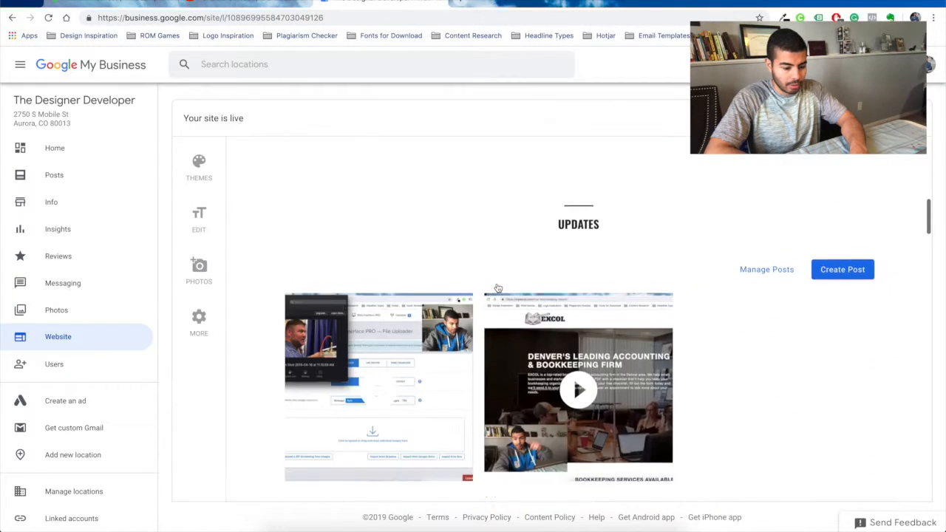
scroll(498, 288, "down", 10)
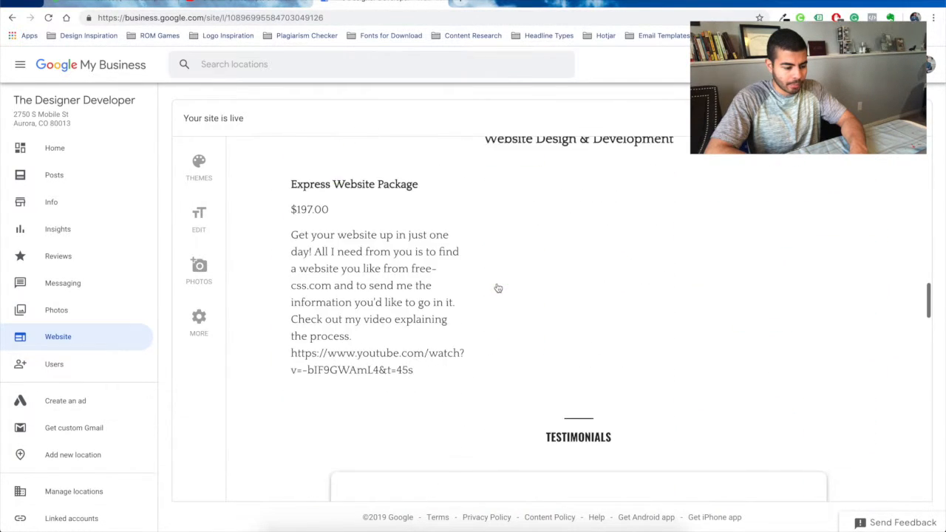
scroll(498, 288, "down", 10)
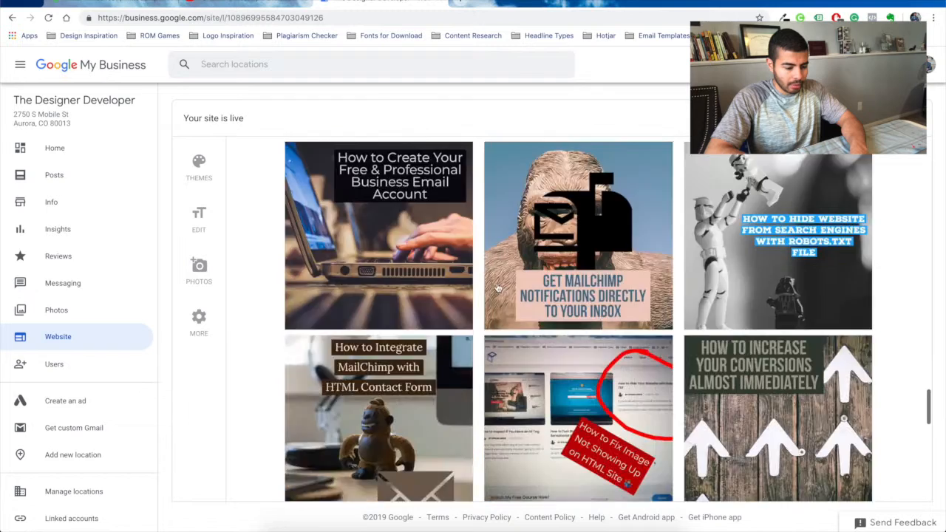
scroll(498, 288, "down", 2)
scroll(498, 288, "up", 10)
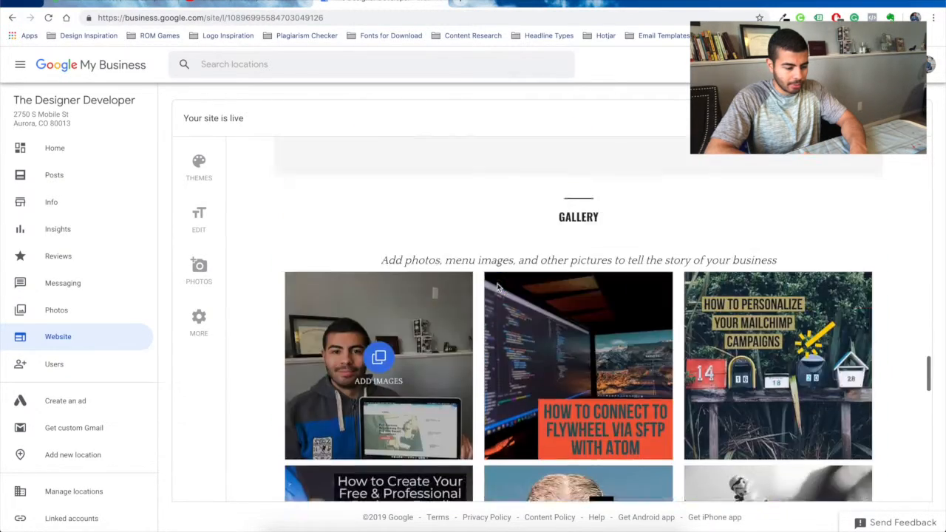
scroll(498, 289, "up", 8)
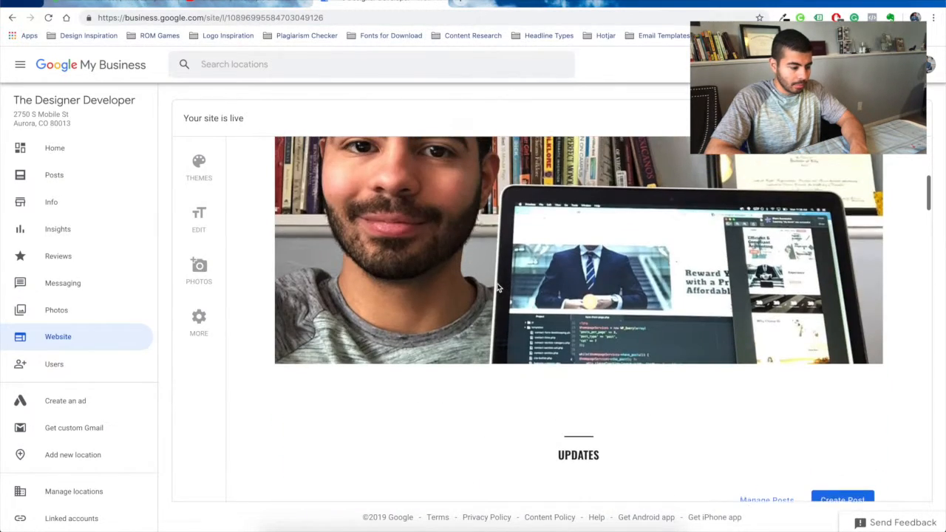
scroll(498, 289, "up", 5)
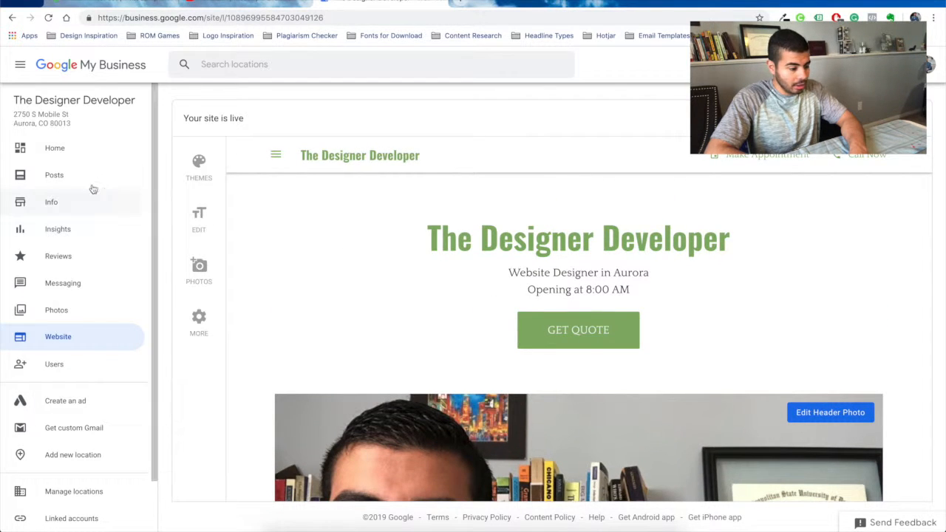
Open Posts, close the 'Create an offer post' intro, and read the website-speed and conversion video posts.
left_click(60, 177)
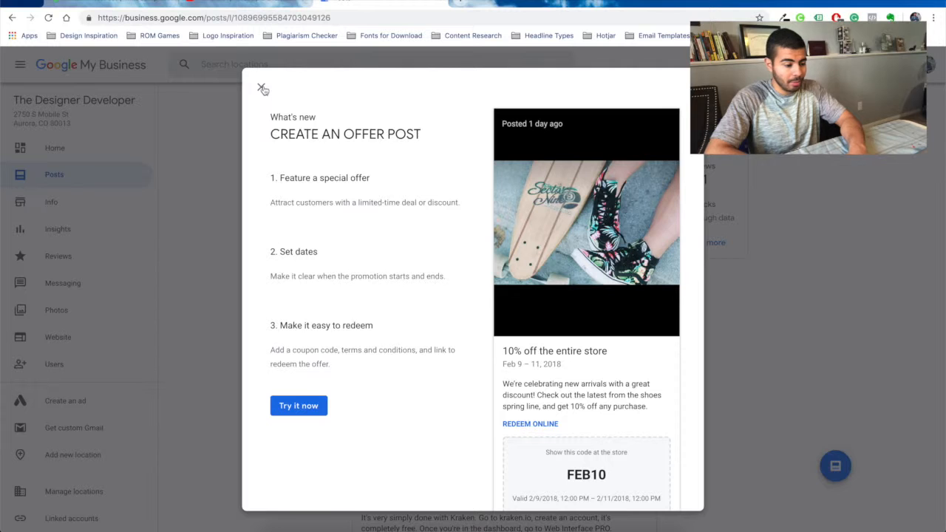
left_click(263, 89)
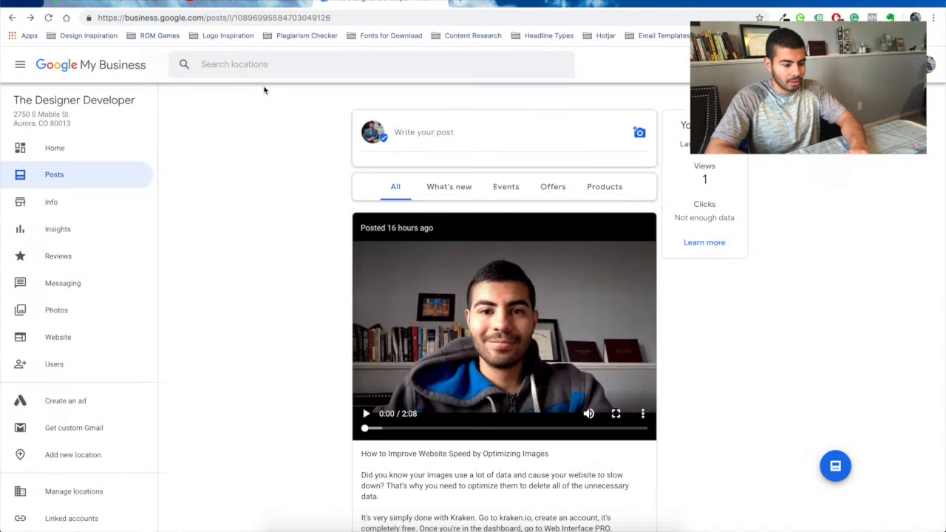
scroll(277, 257, "down", 3)
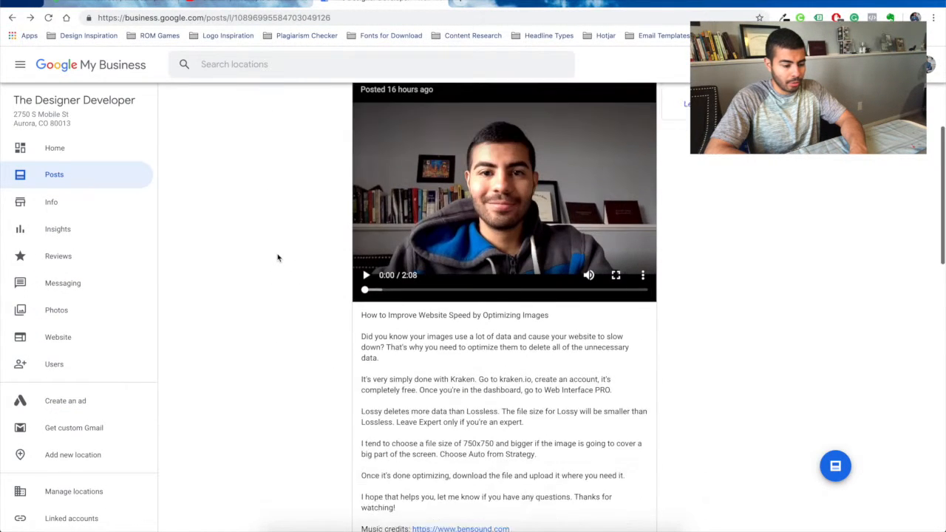
scroll(278, 257, "down", 5)
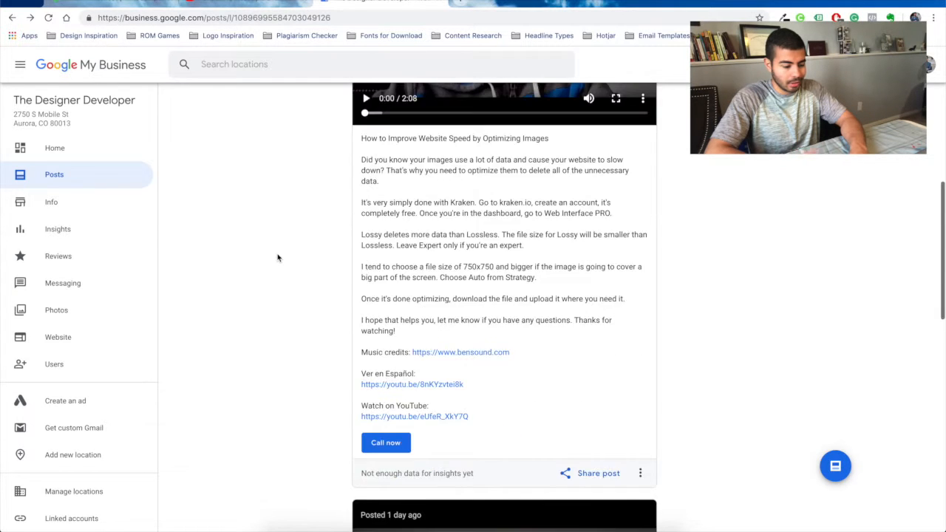
scroll(277, 257, "down", 5)
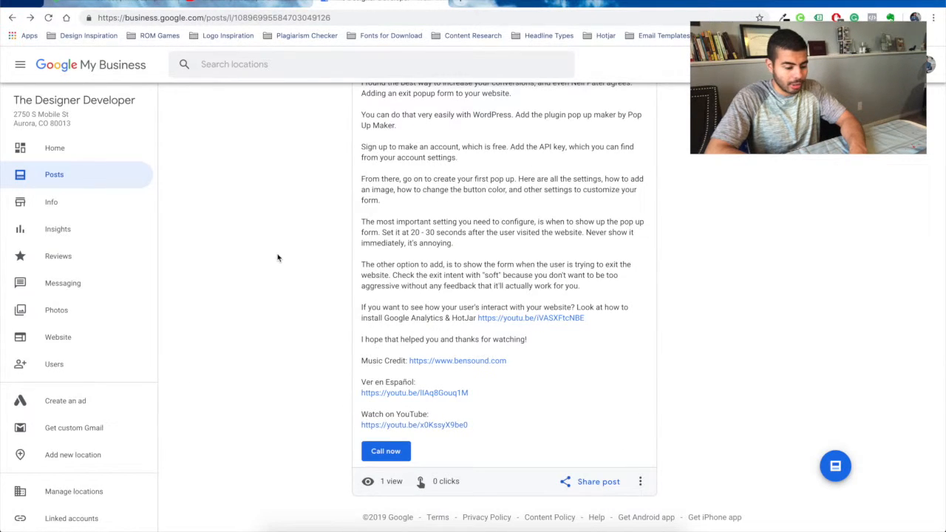
scroll(277, 257, "up", 7)
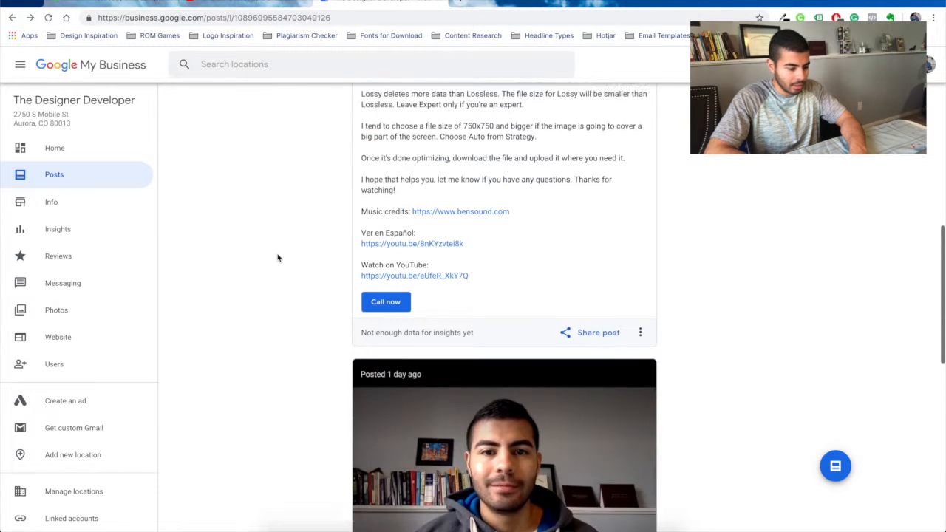
scroll(278, 257, "up", 1)
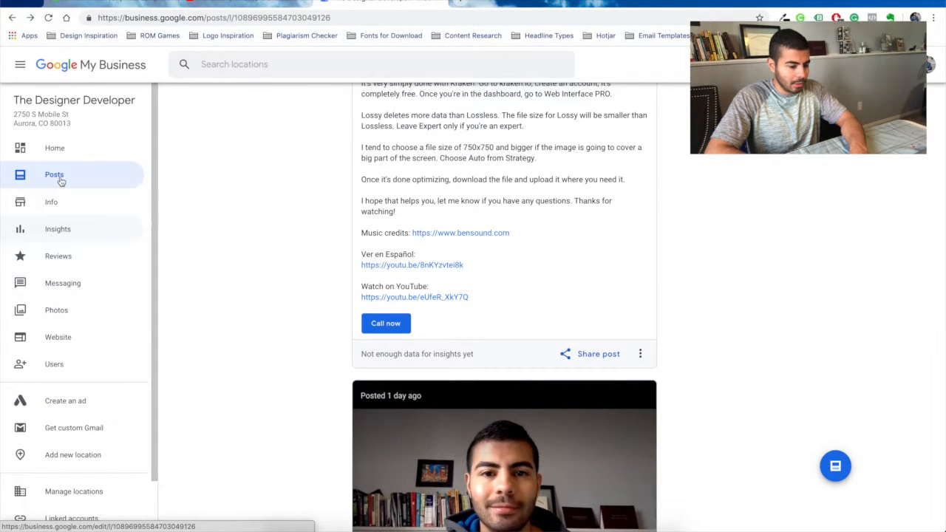
Review the Info page's address, hours, phone, website and description details.
left_click(77, 201)
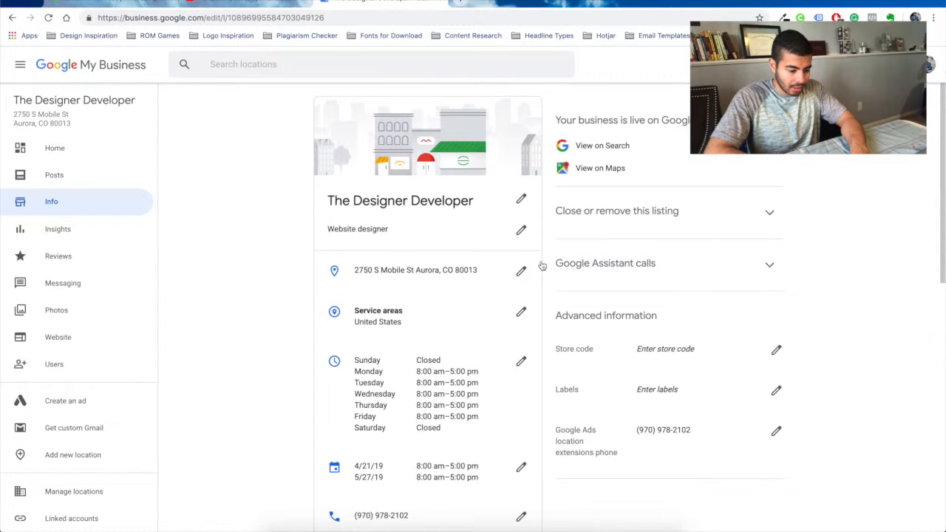
scroll(543, 268, "down", 4)
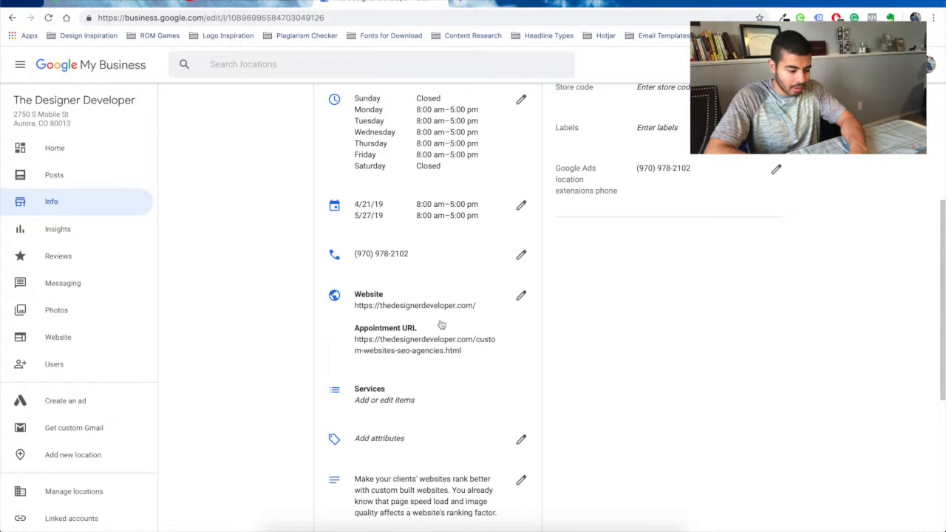
scroll(432, 343, "down", 2)
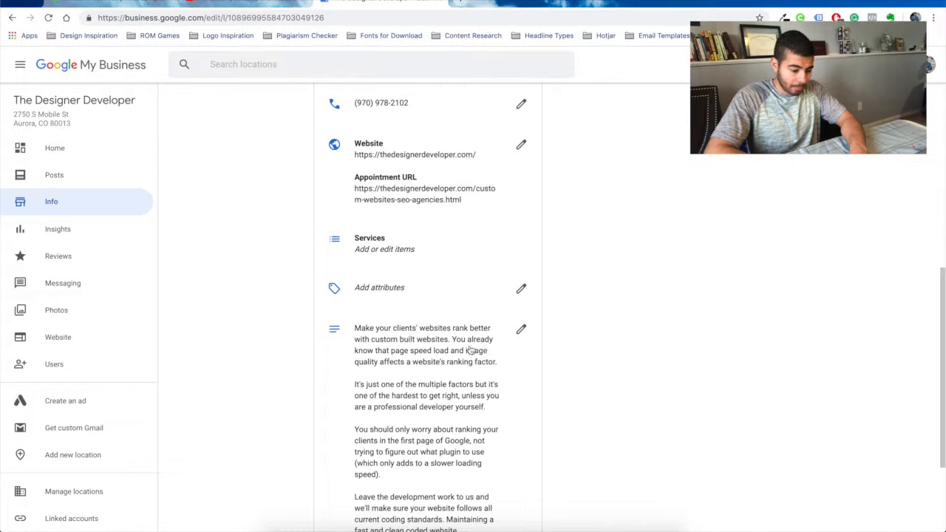
scroll(427, 367, "down", 2)
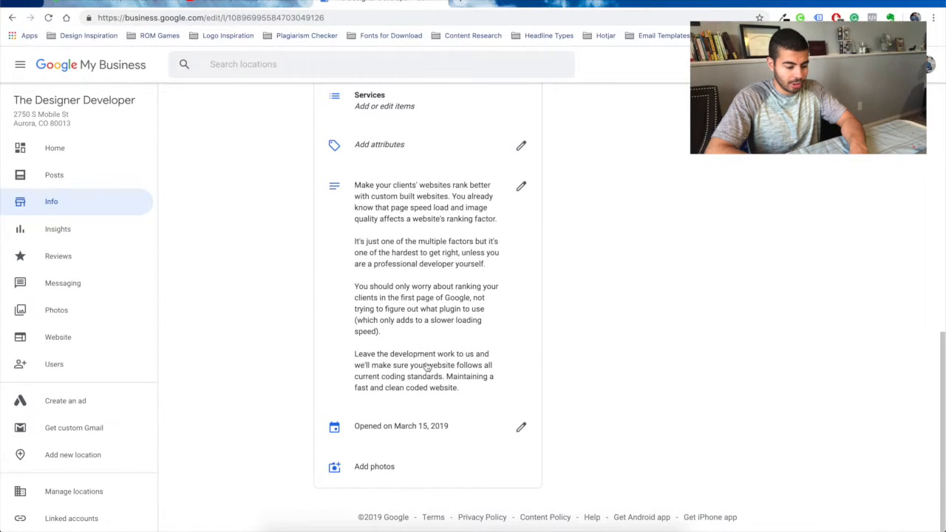
scroll(413, 313, "up", 6)
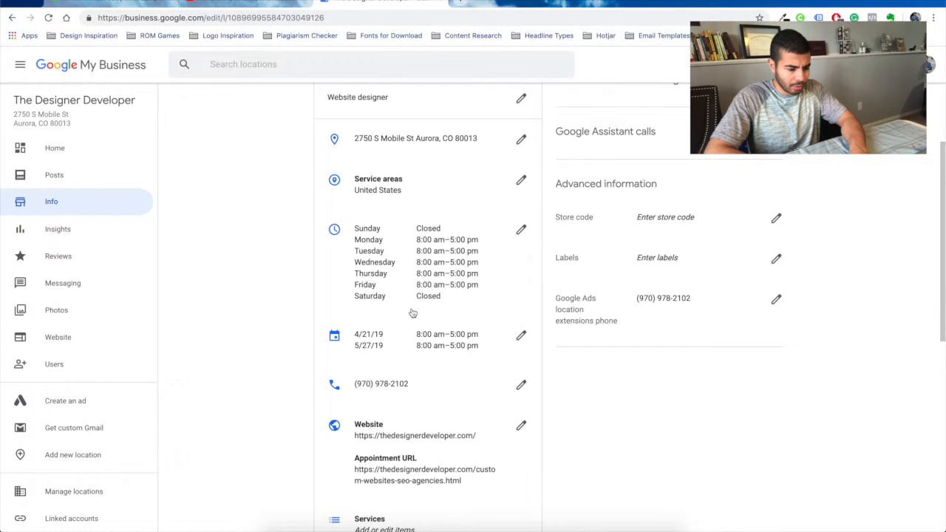
scroll(412, 313, "down", 3)
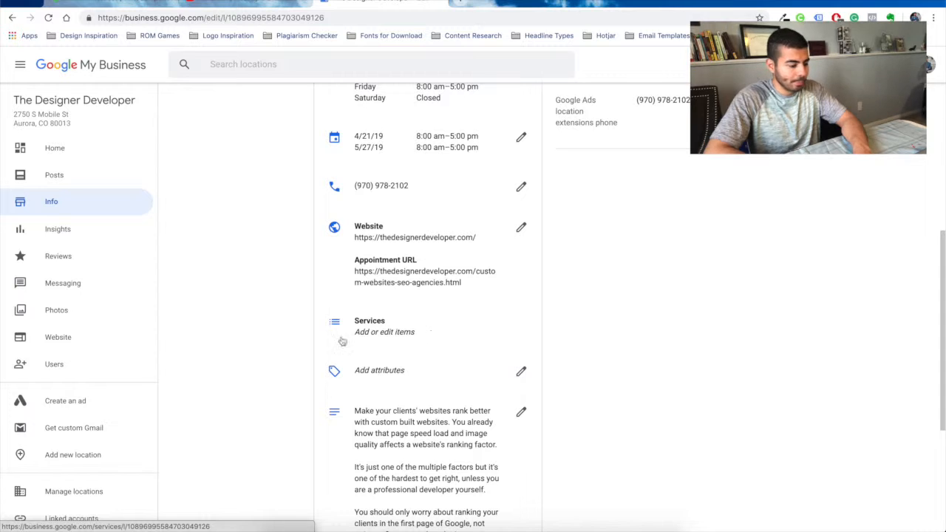
left_click(88, 317)
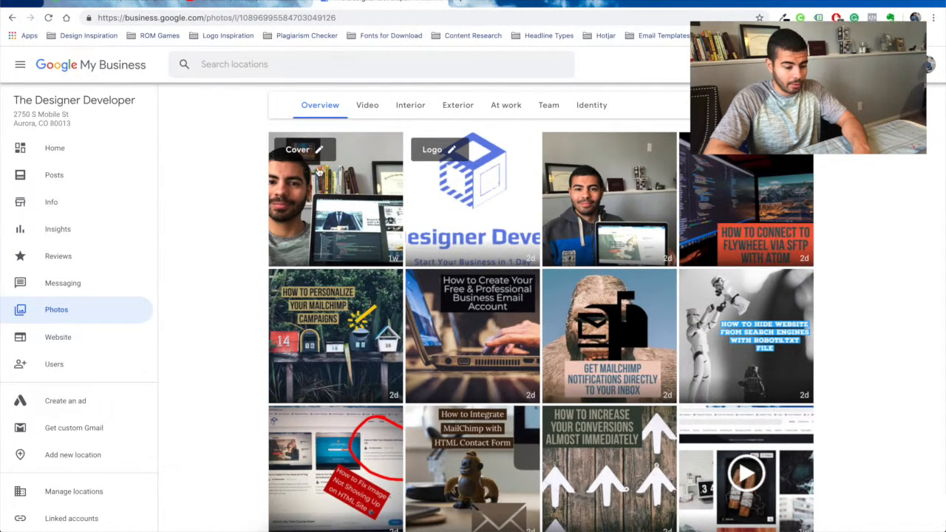
Filter the photos through Video, Interior, Exterior, At work and Team, ending on Identity.
scroll(664, 269, "down", 1)
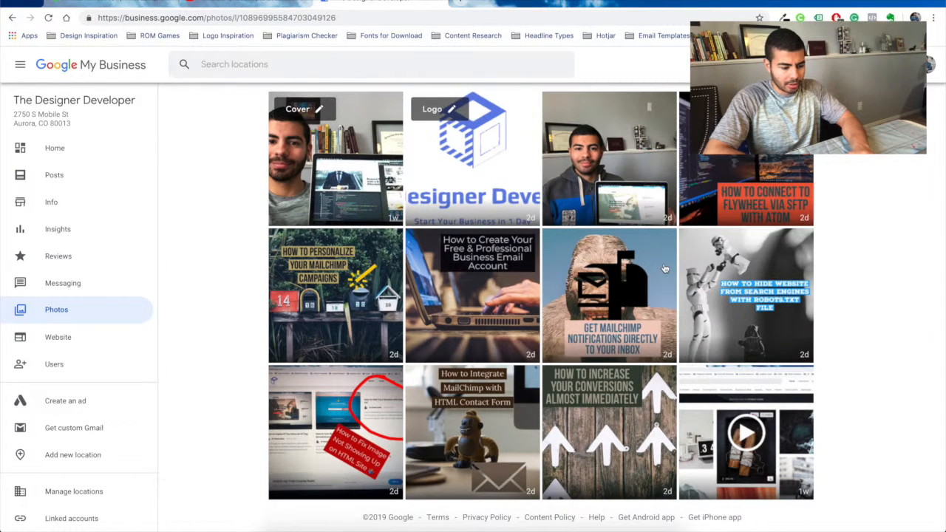
scroll(665, 268, "up", 1)
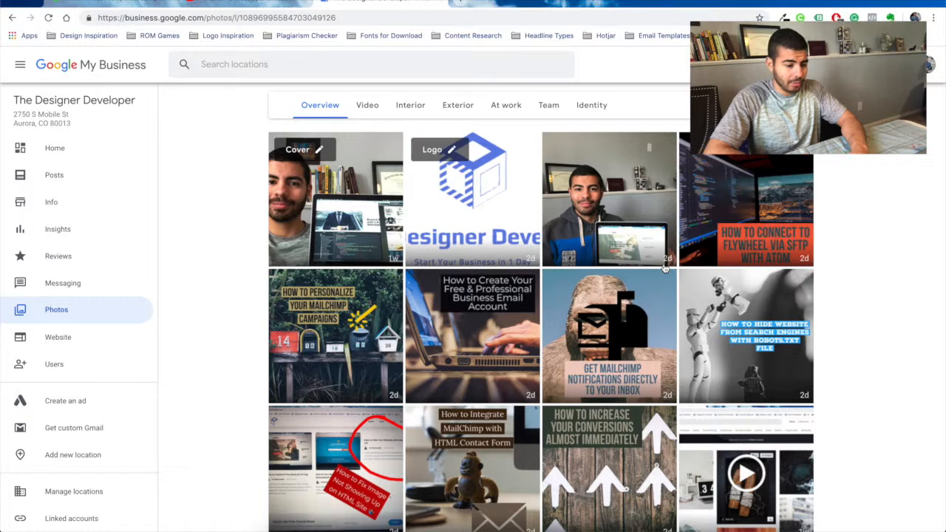
left_click(368, 110)
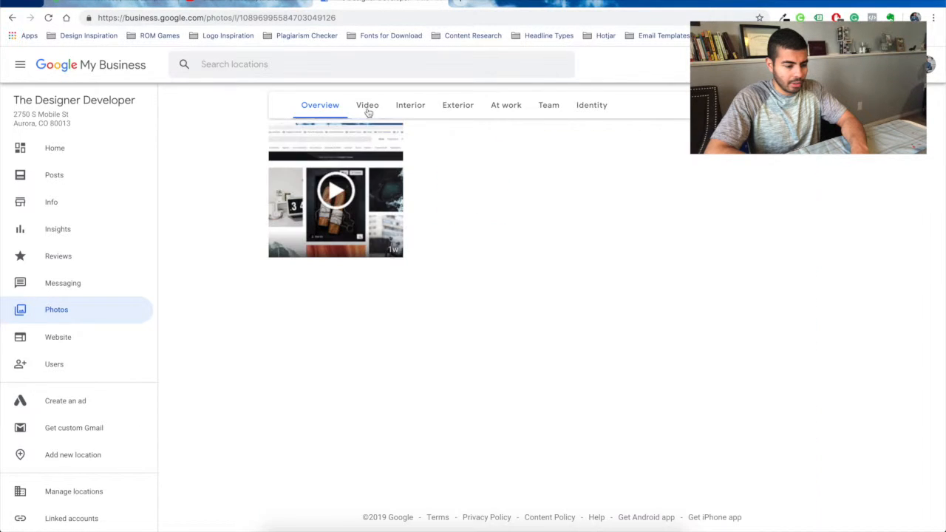
left_click(416, 111)
left_click(456, 107)
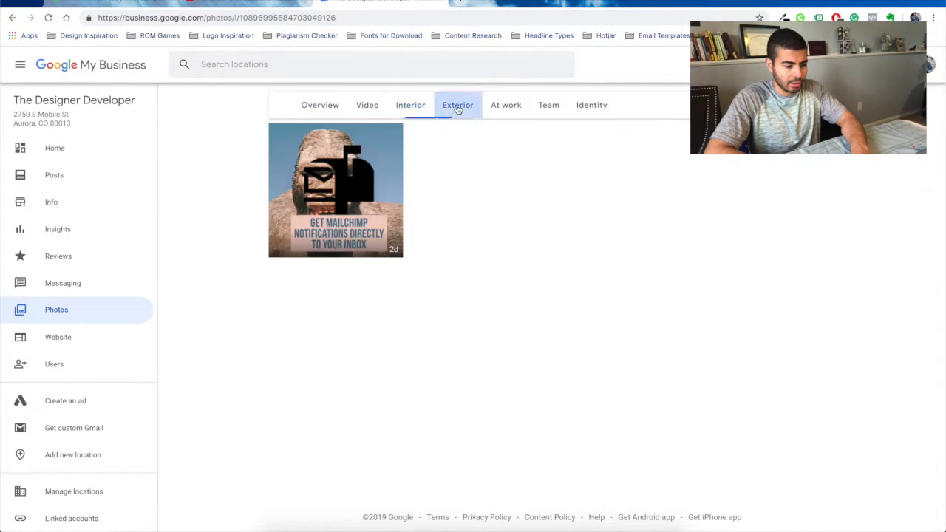
left_click(525, 111)
left_click(549, 112)
left_click(592, 107)
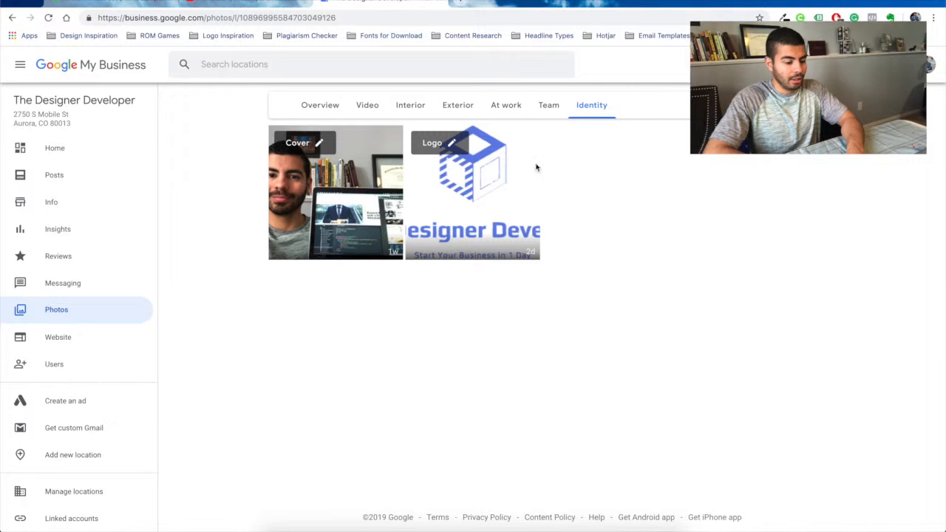
Reopen the Website section and scroll the live site from the Get Quote header to the gallery.
left_click(91, 347)
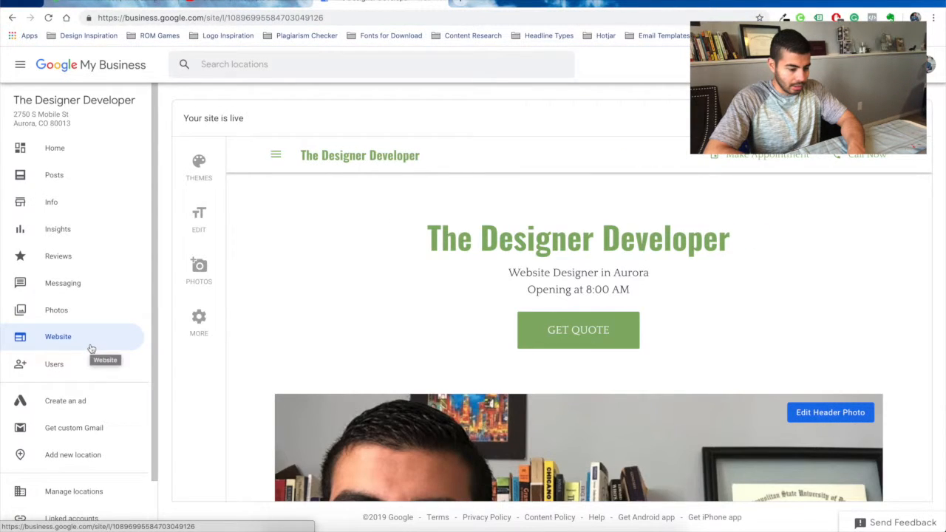
scroll(403, 304, "down", 1)
scroll(403, 305, "down", 10)
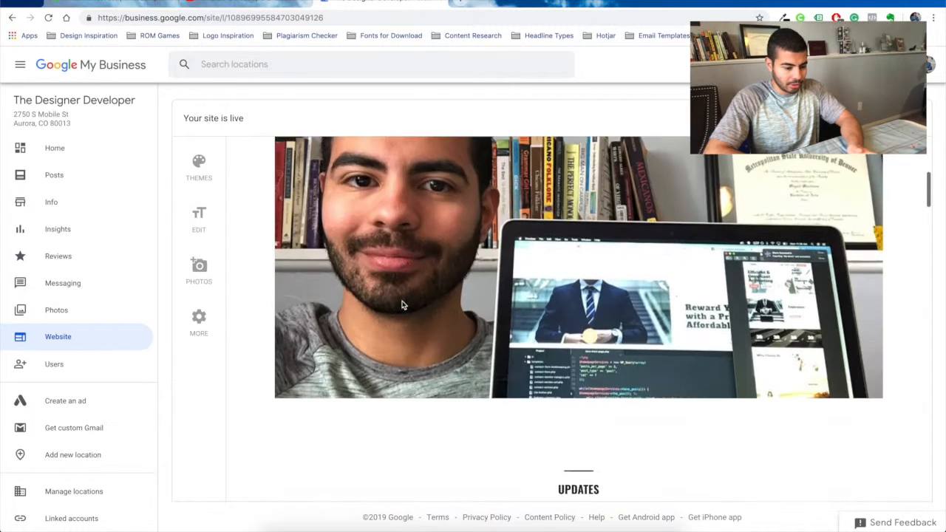
scroll(403, 305, "down", 12)
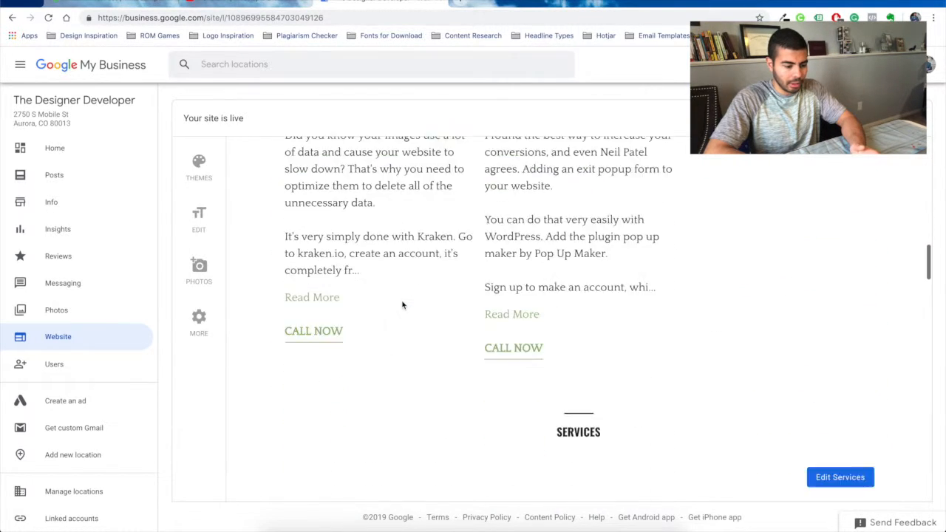
scroll(403, 305, "up", 3)
scroll(403, 305, "down", 12)
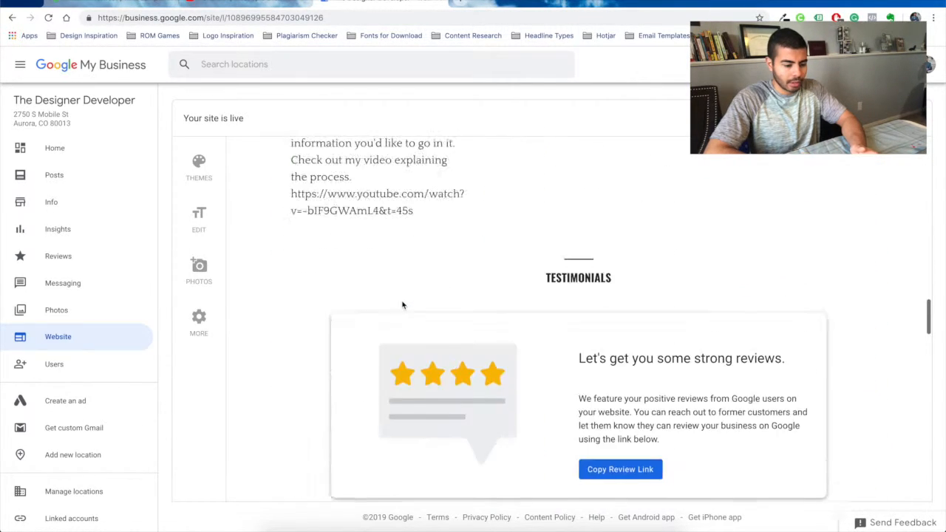
scroll(403, 305, "up", 10)
scroll(403, 305, "down", 1)
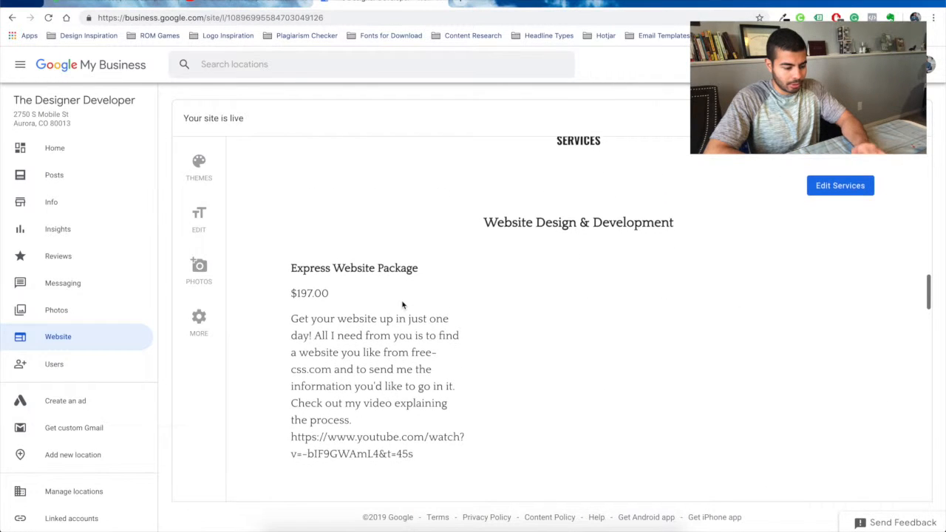
scroll(402, 304, "up", 1)
scroll(402, 305, "up", 1)
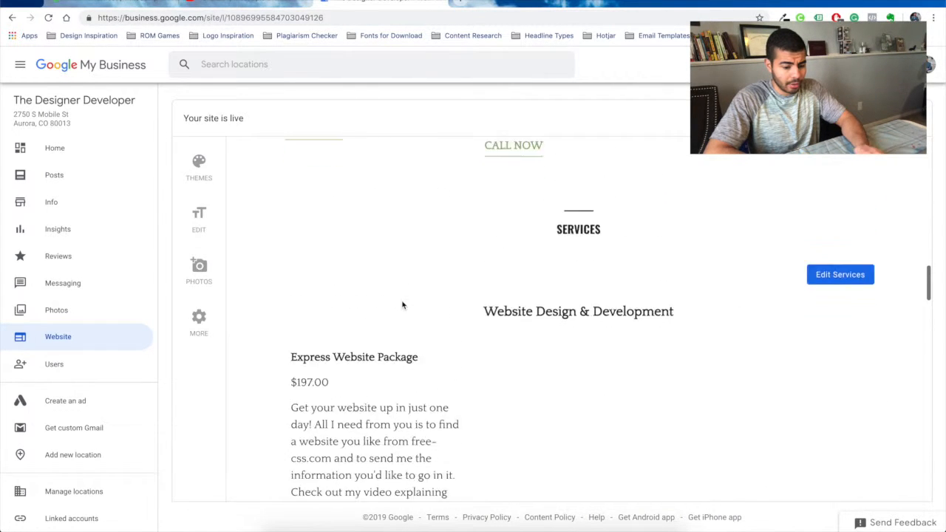
scroll(403, 305, "down", 12)
scroll(403, 304, "down", 2)
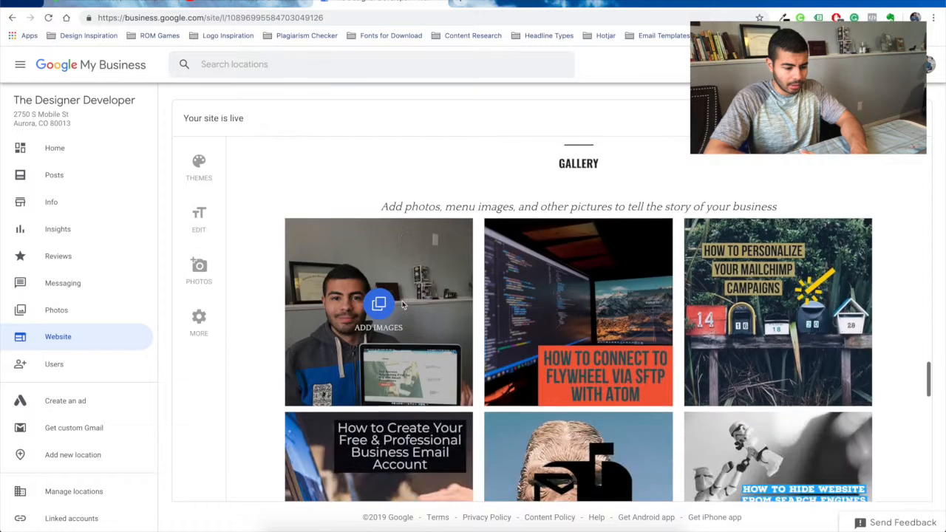
scroll(403, 305, "up", 4)
scroll(453, 387, "down", 4)
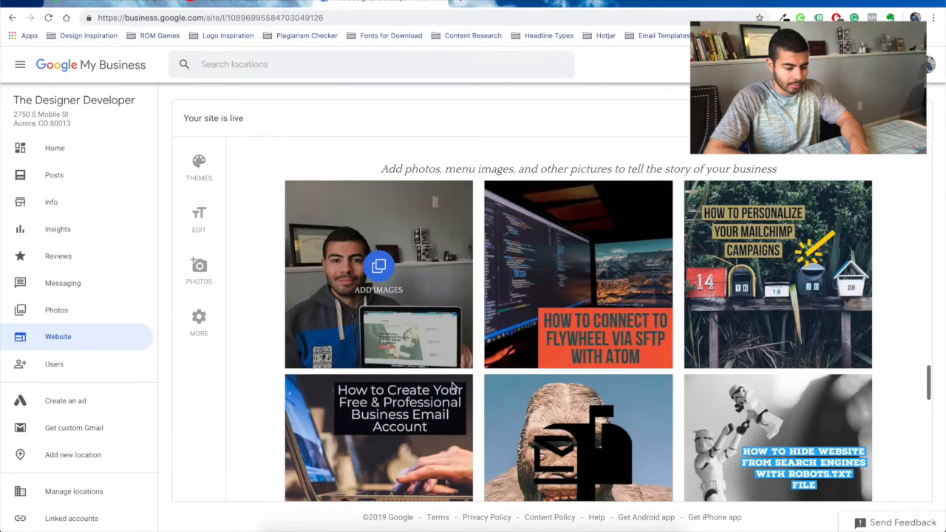
scroll(453, 386, "up", 12)
scroll(453, 387, "up", 15)
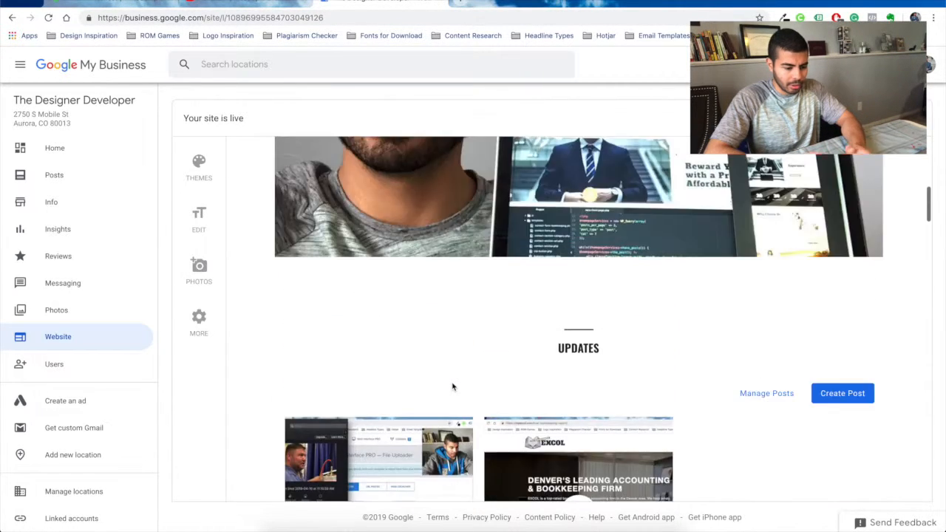
Preview the site in the Noble, Azure, Emerald, Nouveau, Cream Soda and Plum Harvest themes.
left_click(200, 167)
left_click(372, 235)
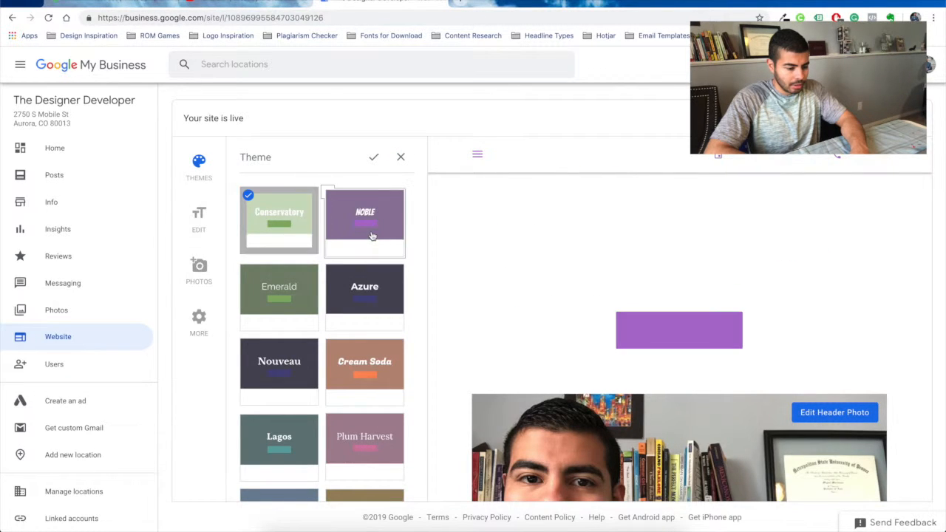
left_click(348, 289)
left_click(294, 305)
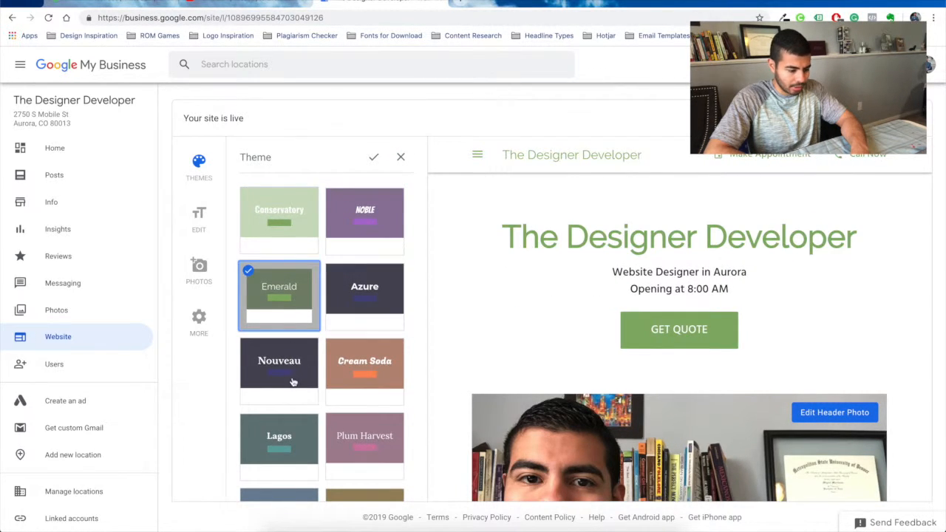
left_click(280, 363)
left_click(355, 370)
scroll(347, 375, "down", 1)
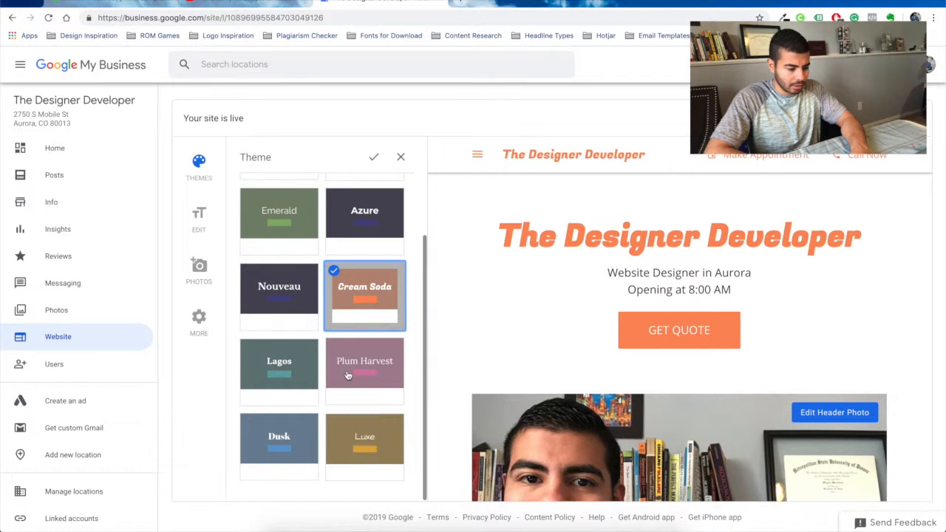
left_click(366, 375)
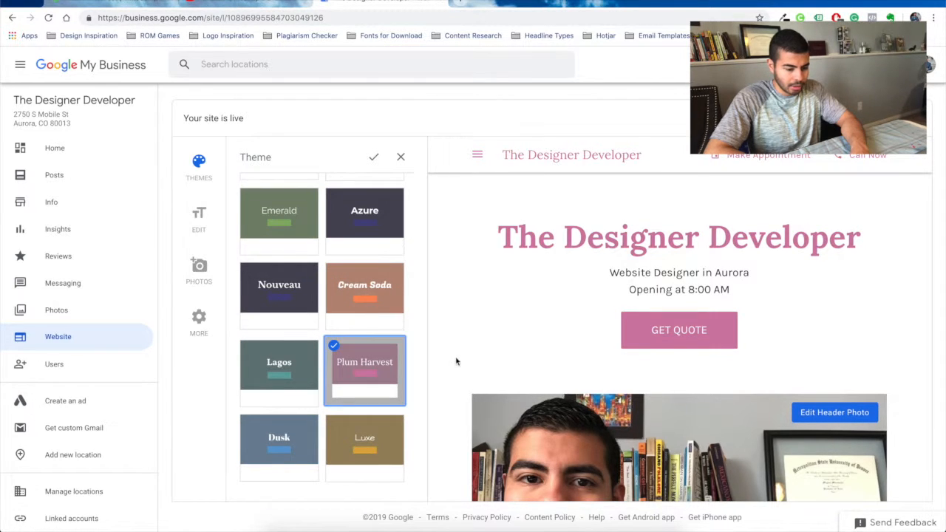
Switch to Edit and discard the unsaved theme change to keep the original green look.
scroll(456, 362, "down", 8)
scroll(456, 362, "up", 8)
left_click(207, 232)
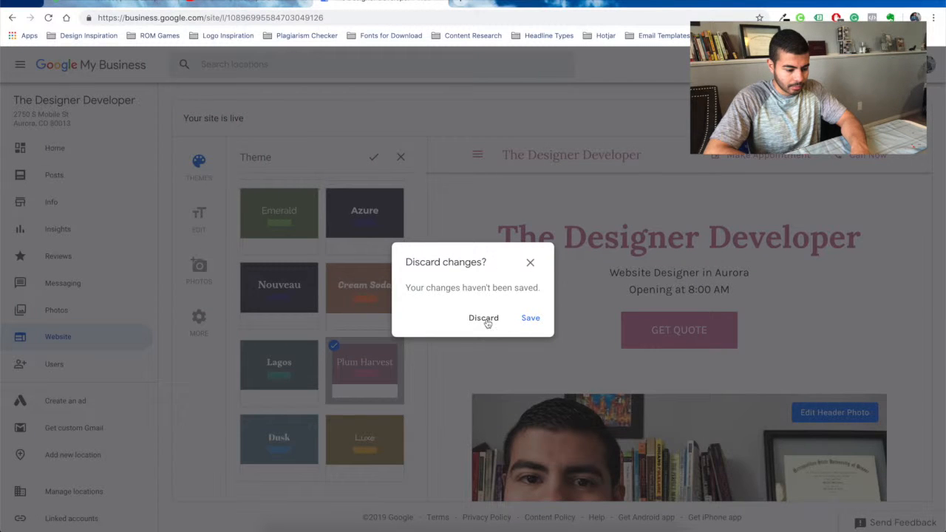
left_click(491, 323)
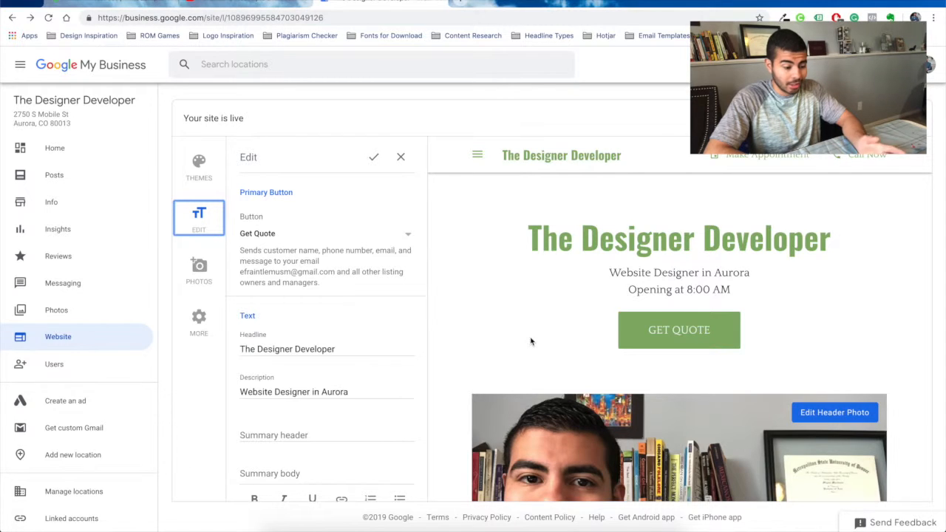
Look over the Get Quote button, Headline and Description fields, then close the Edit panel.
scroll(530, 341, "down", 5)
scroll(530, 340, "down", 2)
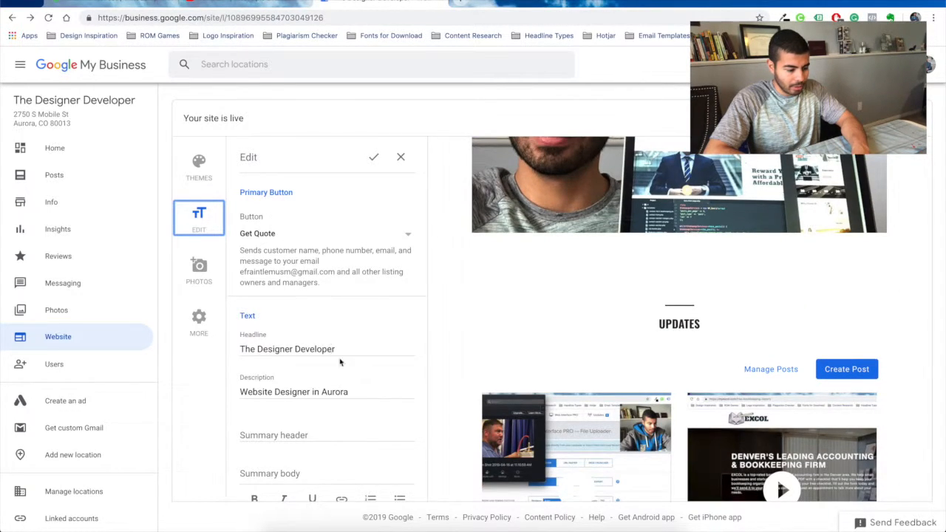
scroll(340, 363, "down", 1)
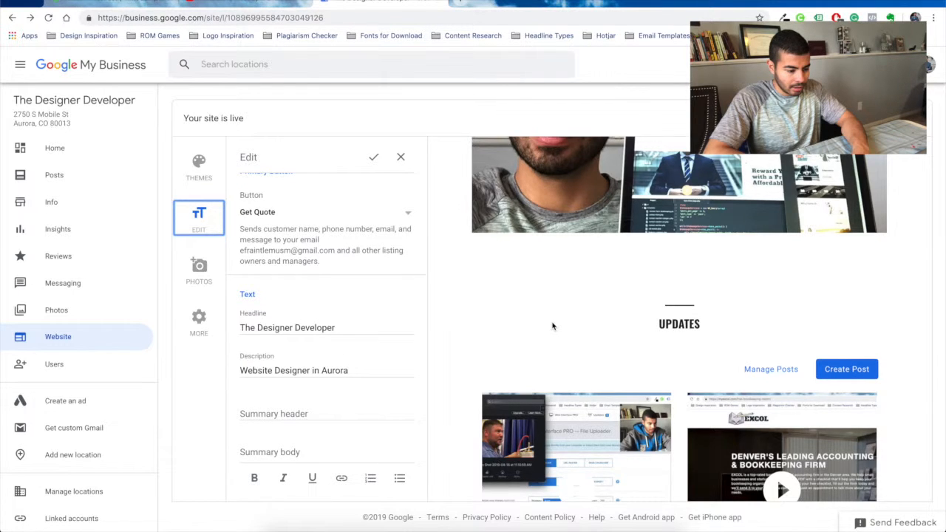
scroll(552, 326, "down", 15)
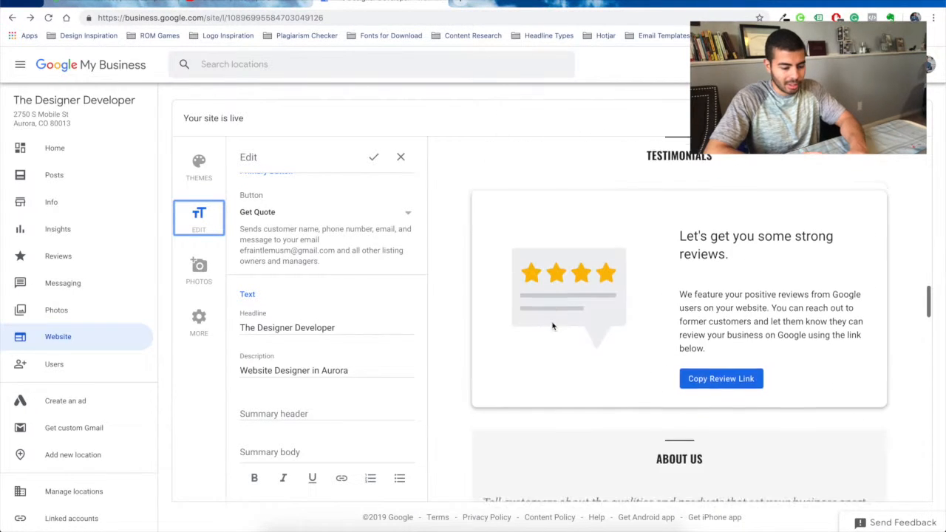
scroll(552, 326, "down", 1)
scroll(552, 326, "up", 20)
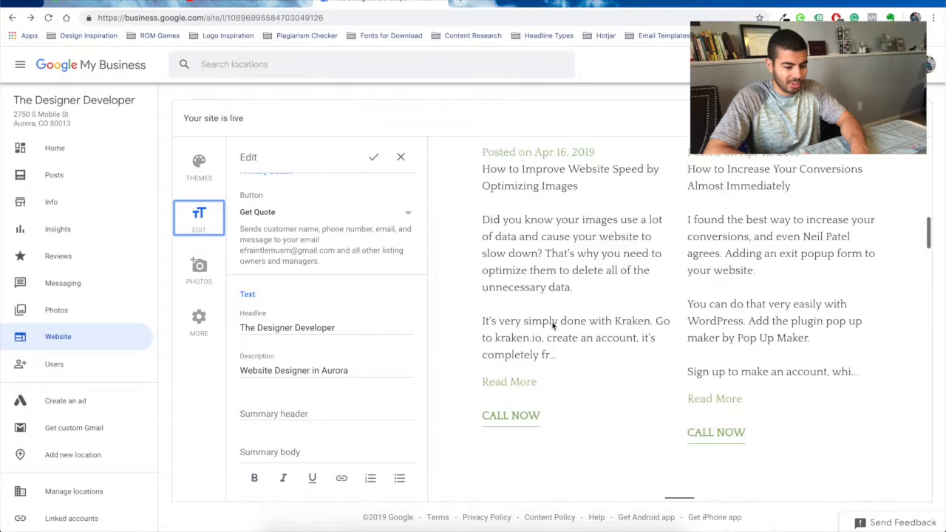
scroll(552, 326, "up", 1)
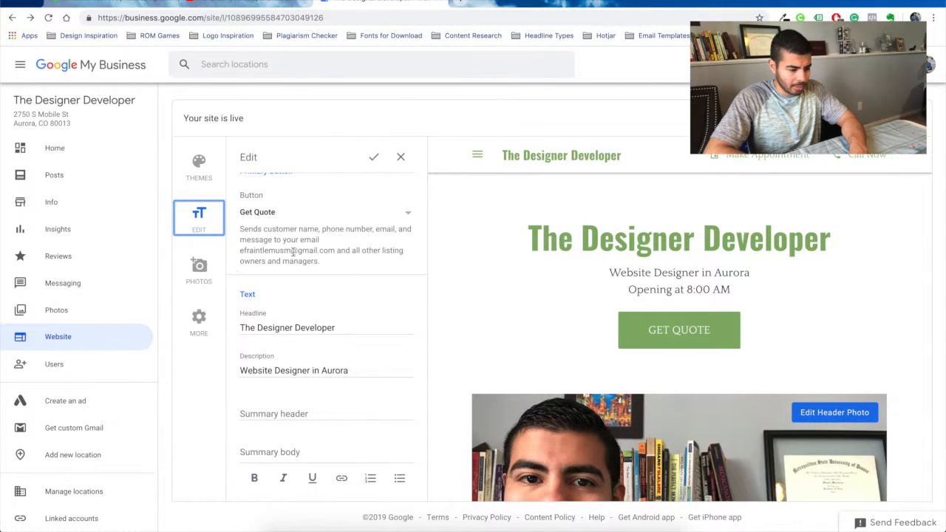
left_click(400, 159)
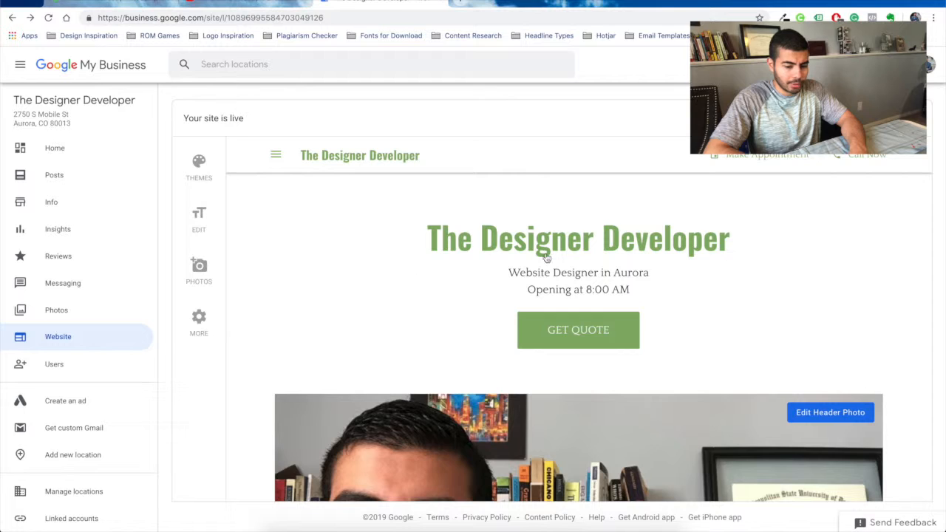
left_click(883, 119)
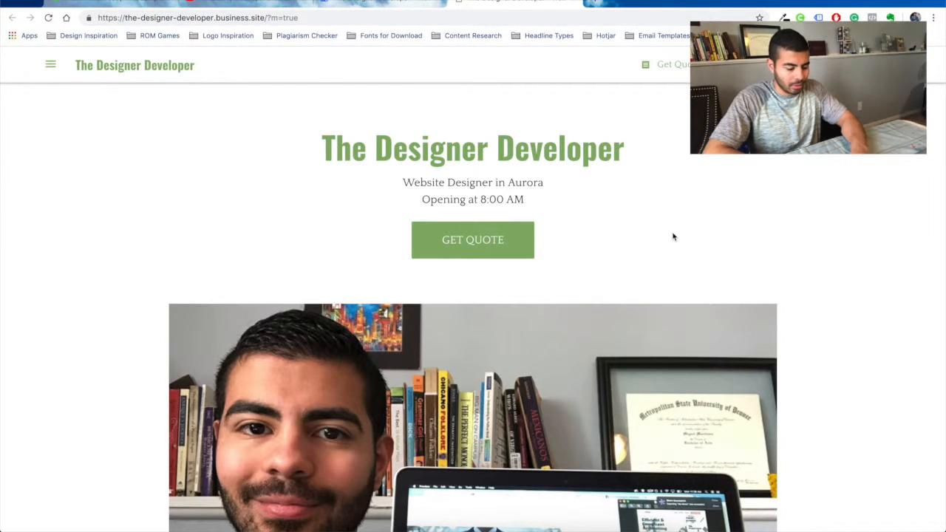
scroll(673, 237, "down", 5)
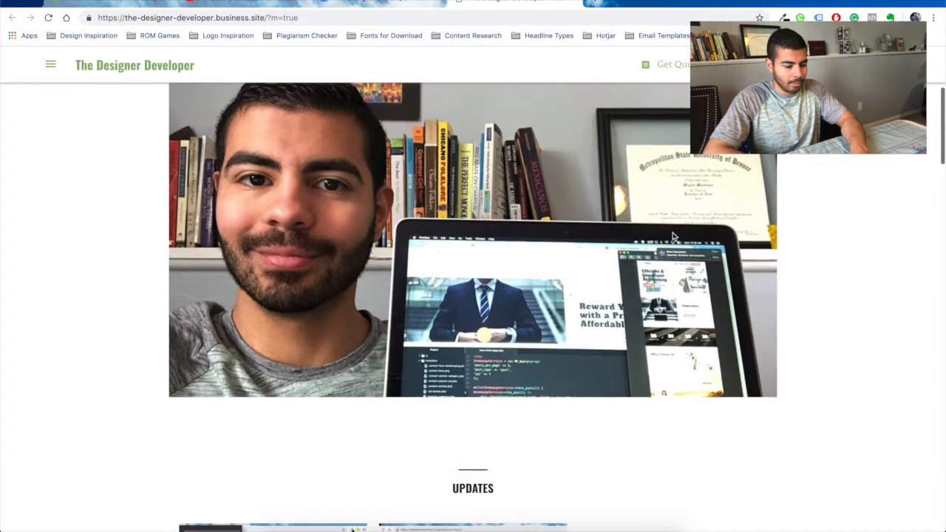
scroll(673, 236, "down", 10)
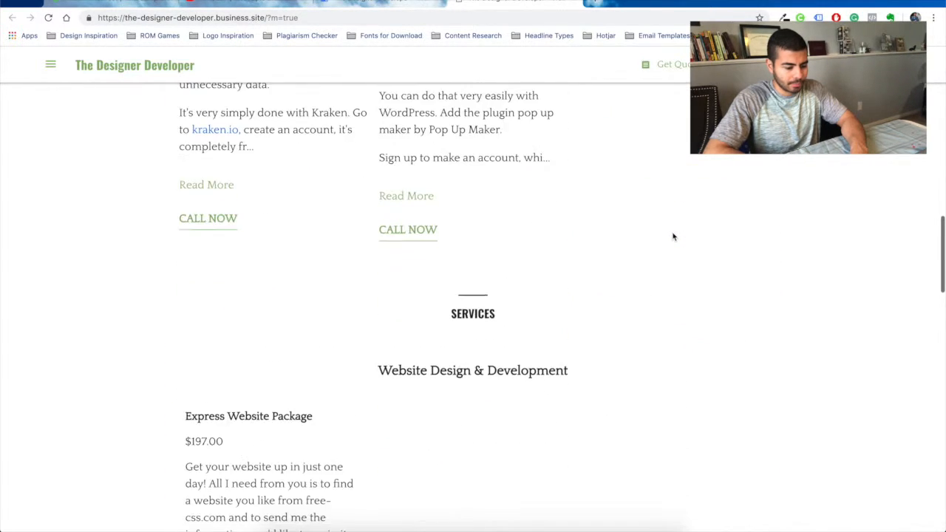
scroll(673, 237, "down", 20)
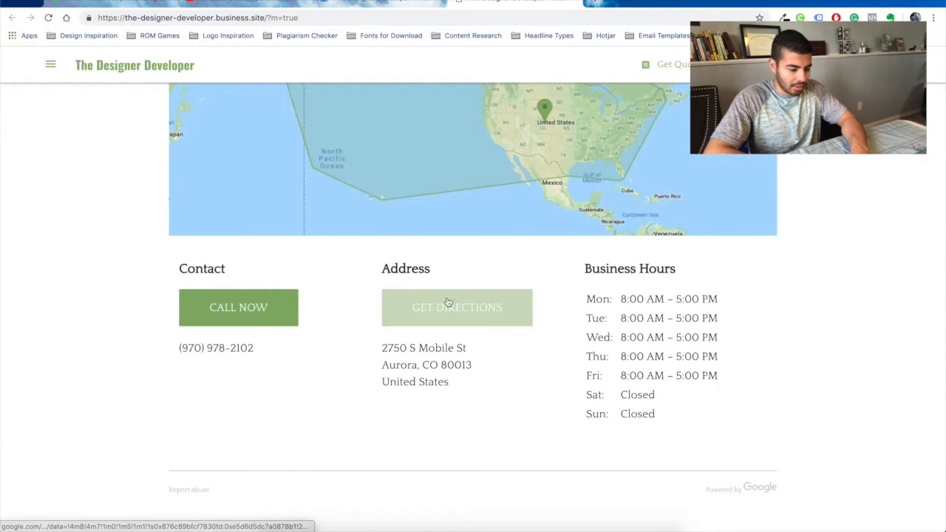
scroll(643, 308, "up", 20)
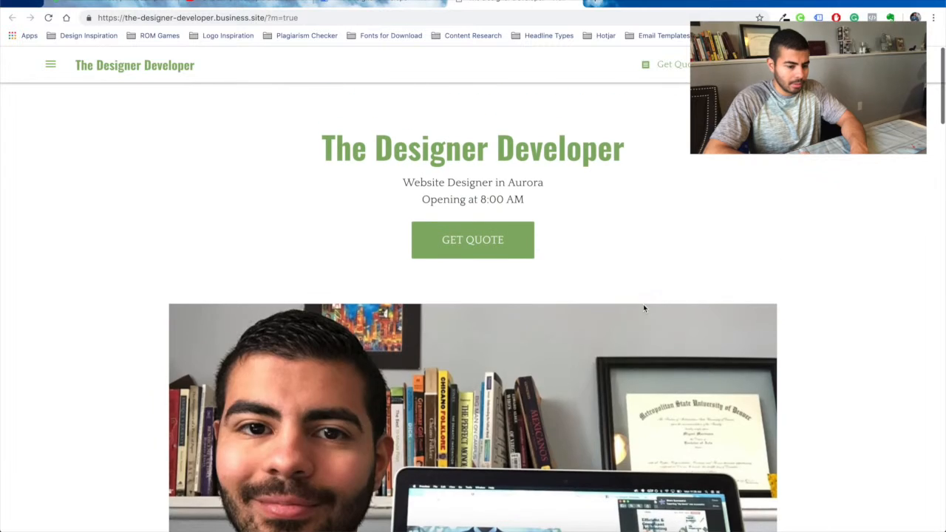
left_click(674, 68)
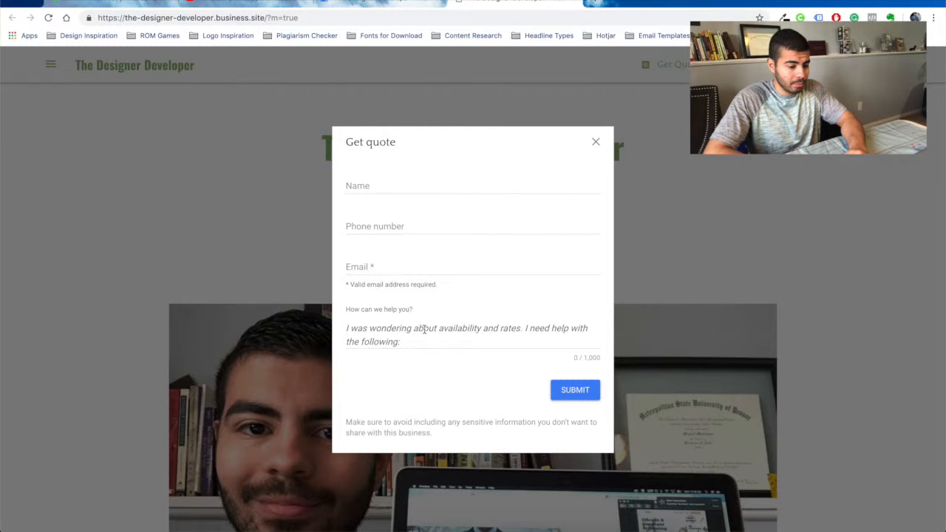
left_click(596, 141)
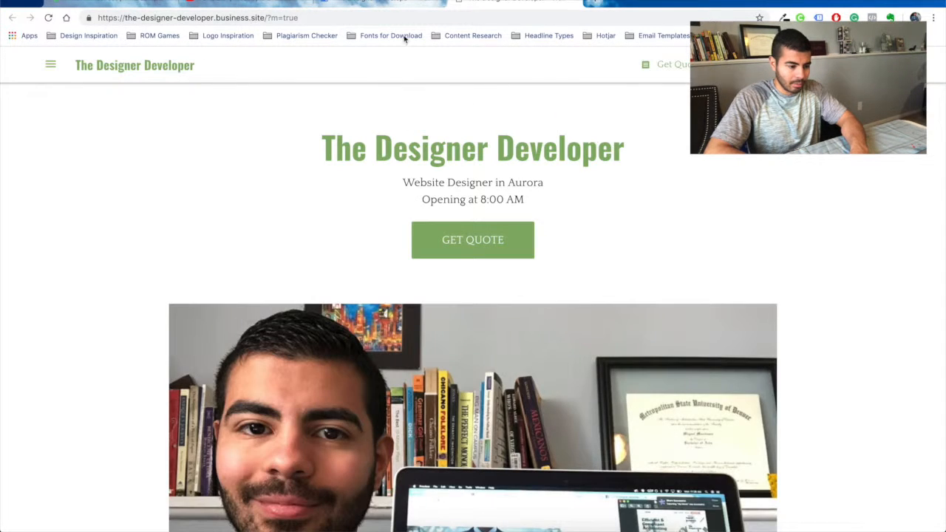
left_click(389, 8)
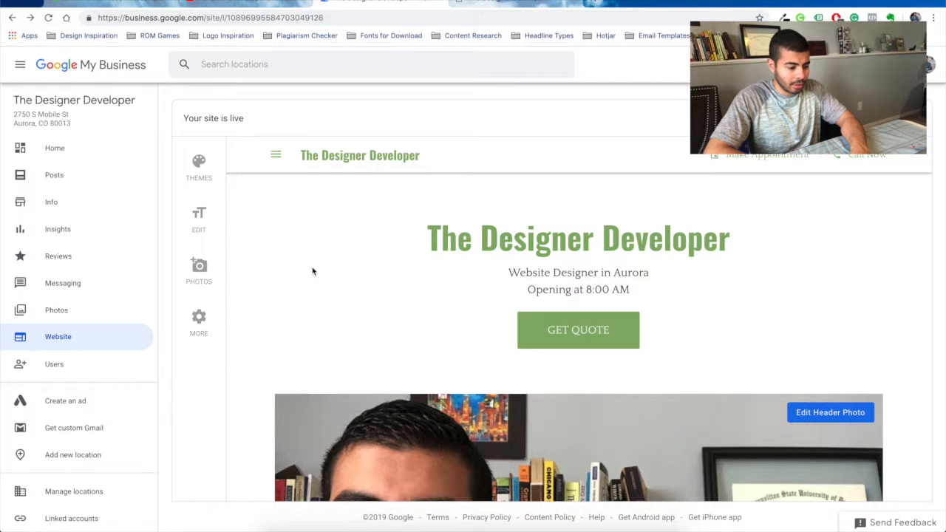
Choose Buy custom domain from the editor's More settings to bring up Google Domains.
left_click(198, 320)
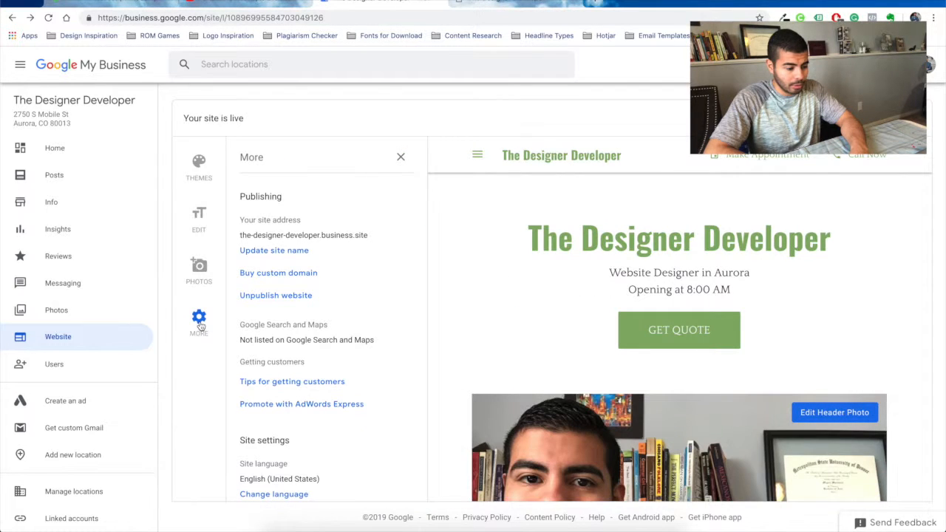
left_click(276, 275)
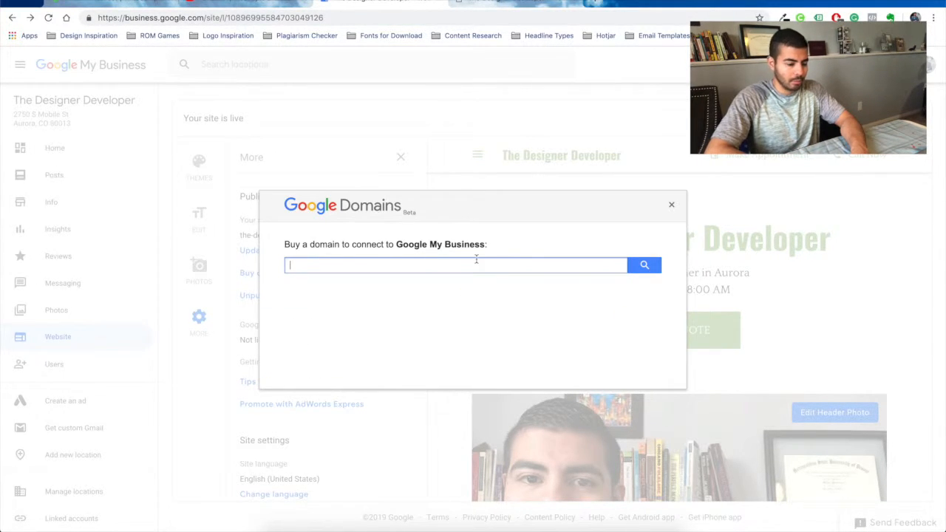
Search for efrainlemus, pick efrainlemus.com, and buy it at $12/year from Related domains.
type("efrainlemu")
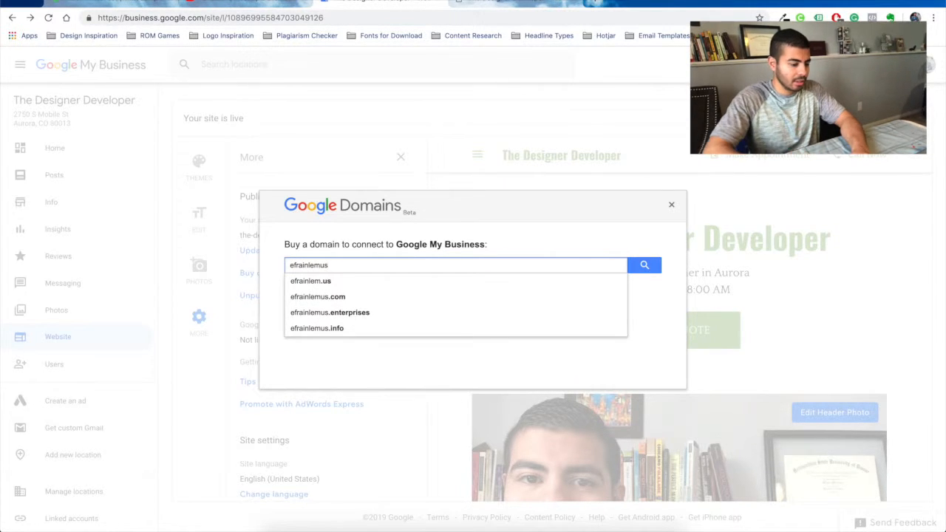
type("s")
left_click(456, 296)
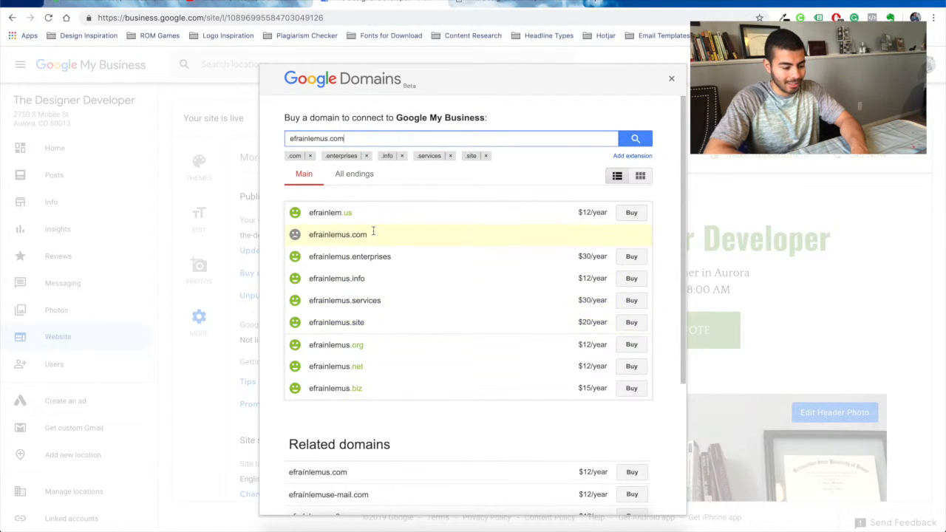
scroll(495, 325, "down", 2)
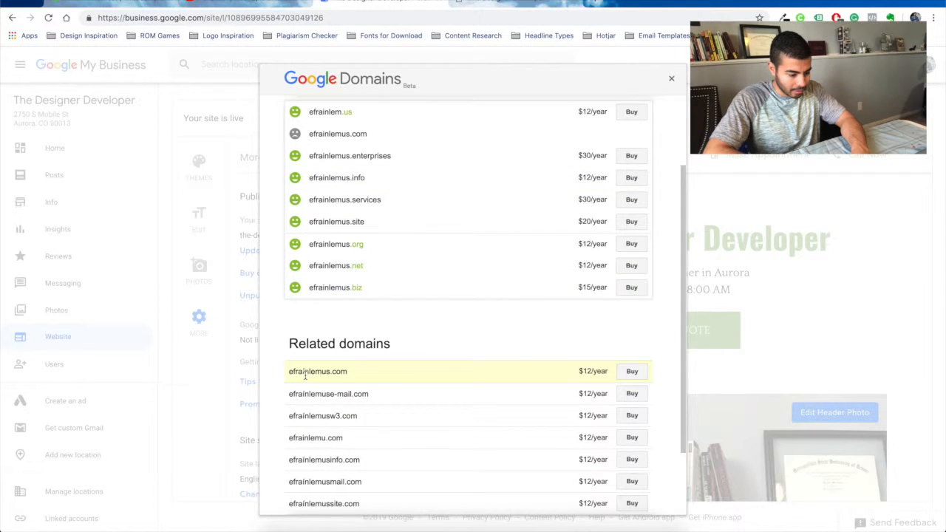
left_click(637, 375)
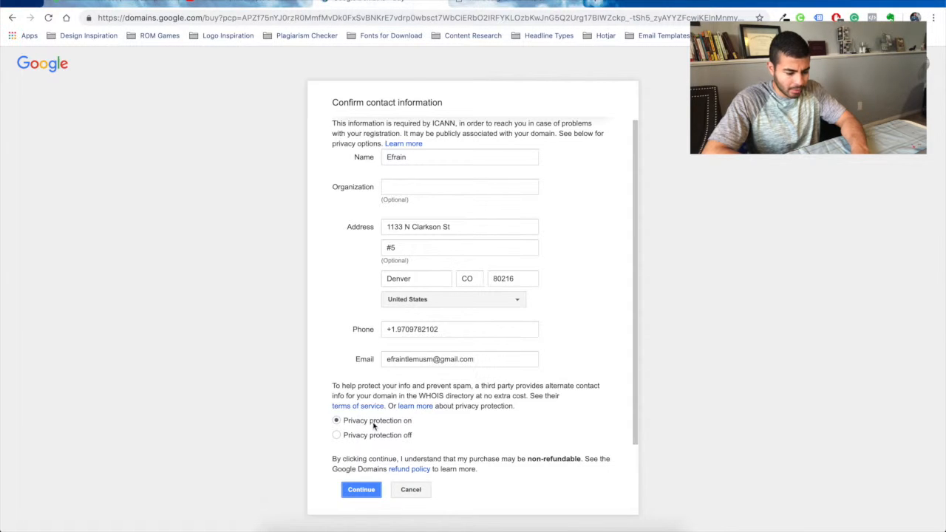
Keep privacy protection on for efrainlemus.com's contact details and turn on yearly auto-renew.
left_click(361, 490)
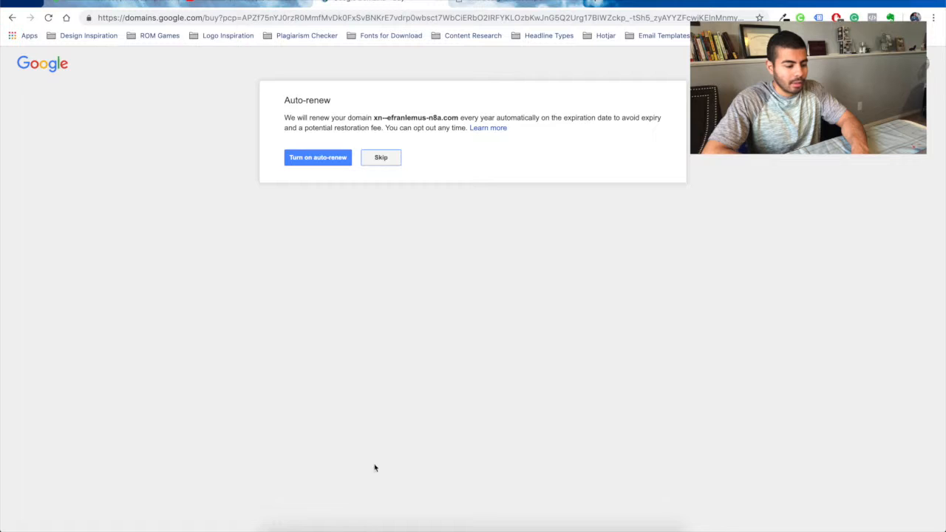
left_click(333, 165)
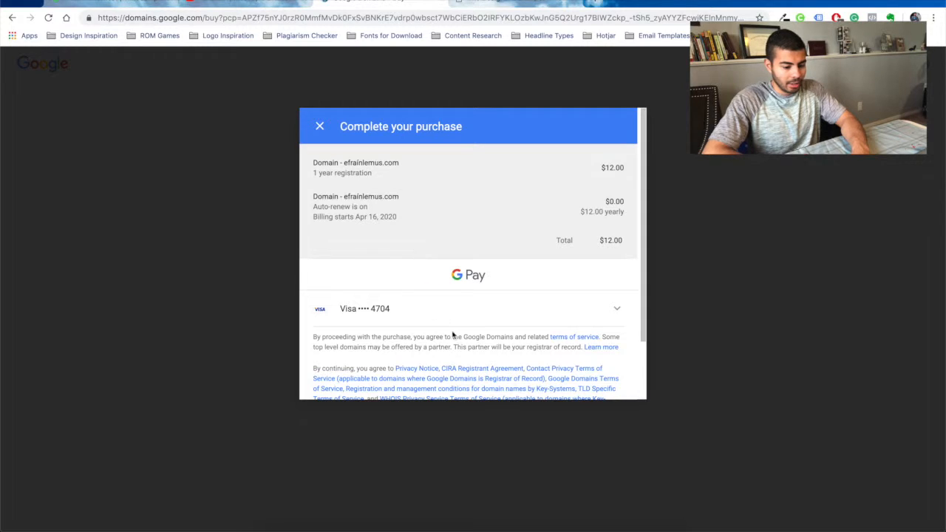
Check the $12.00 Google Pay total for efrainlemus.com, then close the dialog without buying.
scroll(538, 305, "down", 3)
scroll(510, 311, "up", 3)
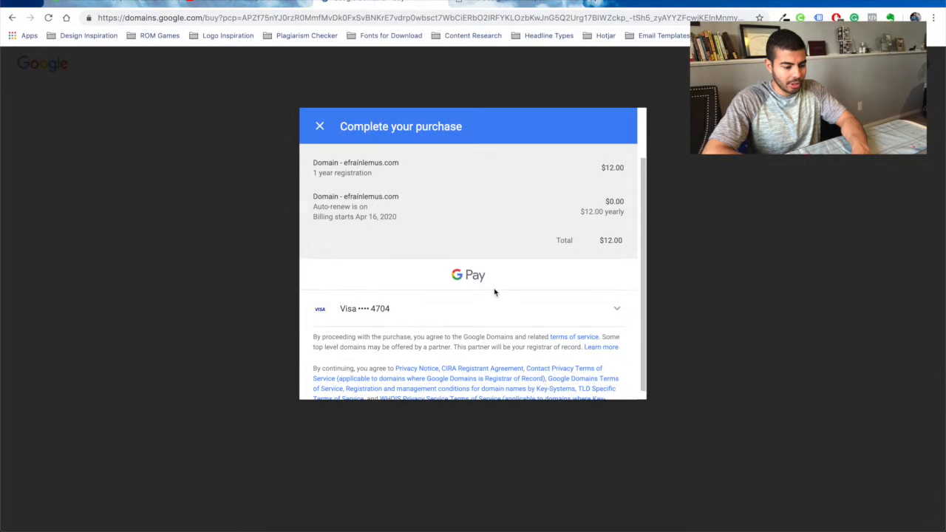
scroll(532, 309, "down", 3)
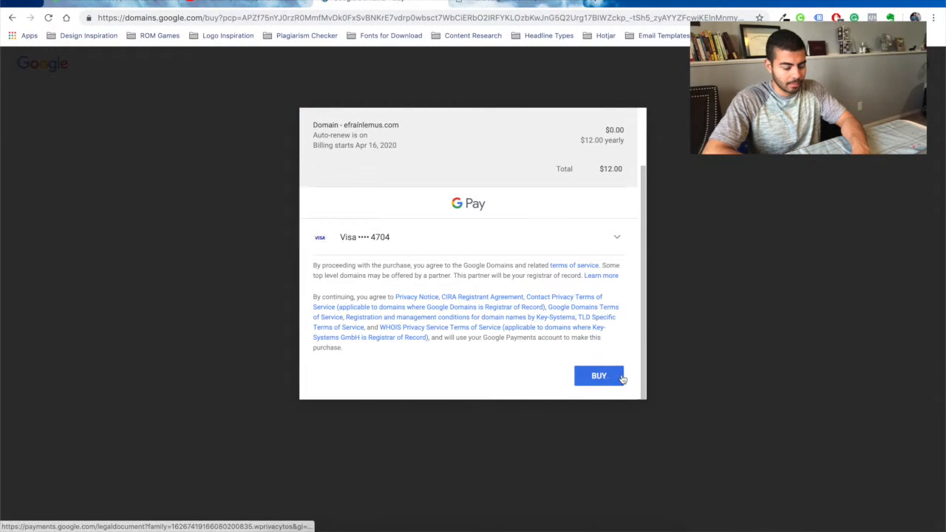
scroll(419, 205, "up", 2)
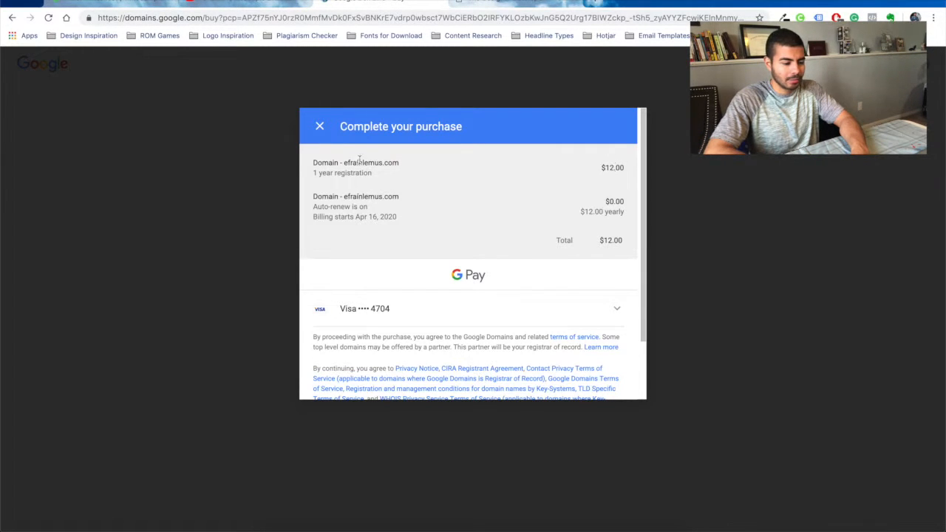
left_click(320, 126)
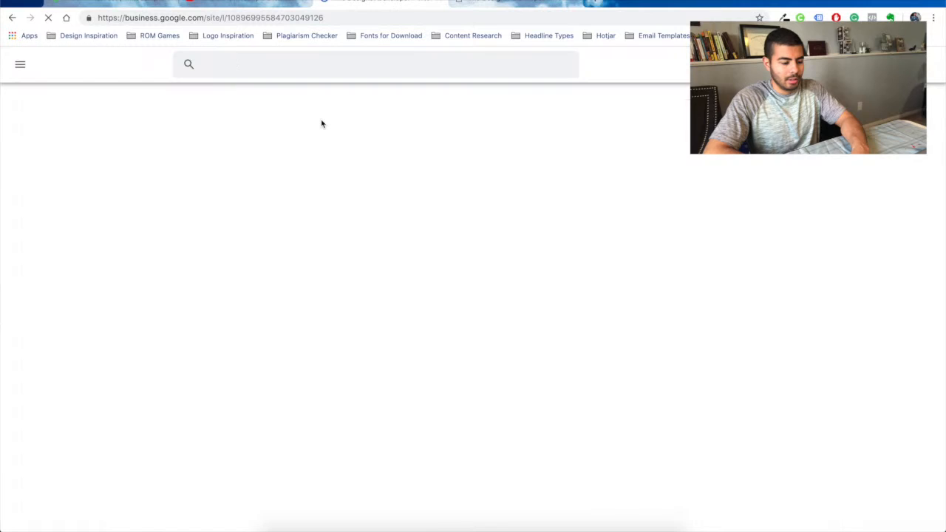